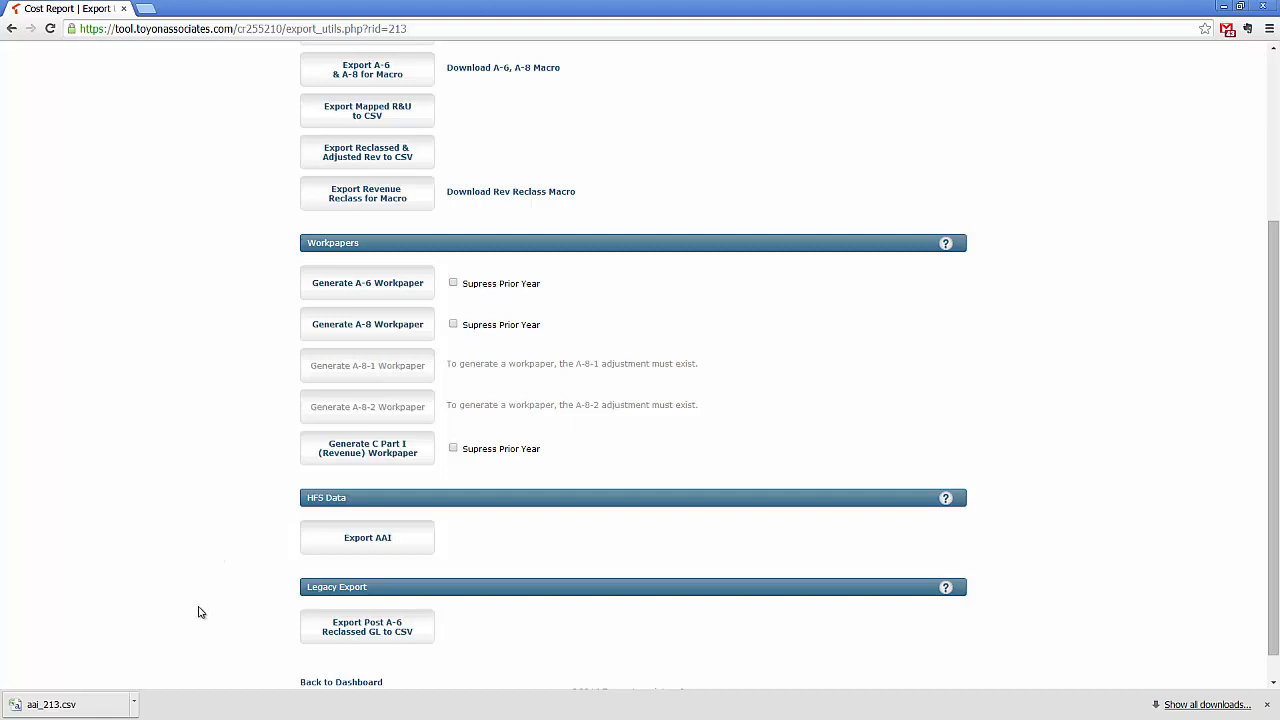
# - Open the downloaded aai_213.csv and examine its account number, value, worksheet, line and column fields
pyautogui.click(88, 711)
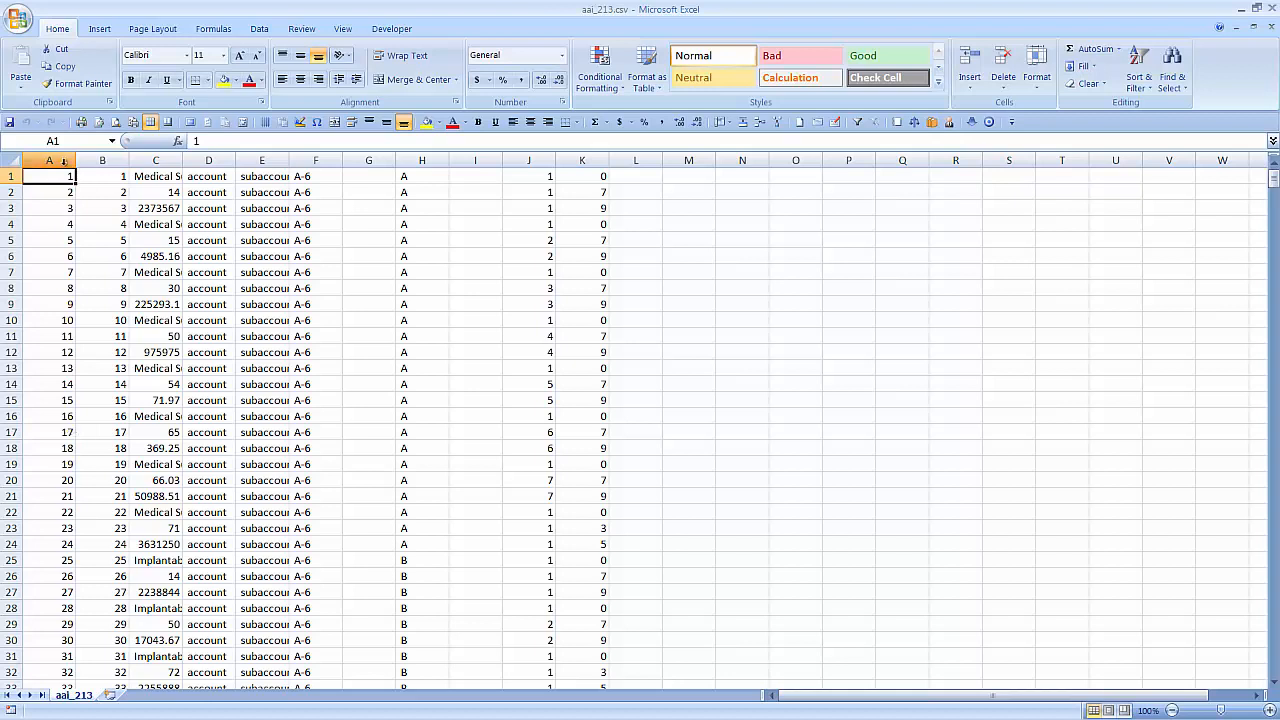
pyautogui.moveTo(48, 160); pyautogui.dragTo(110, 160)
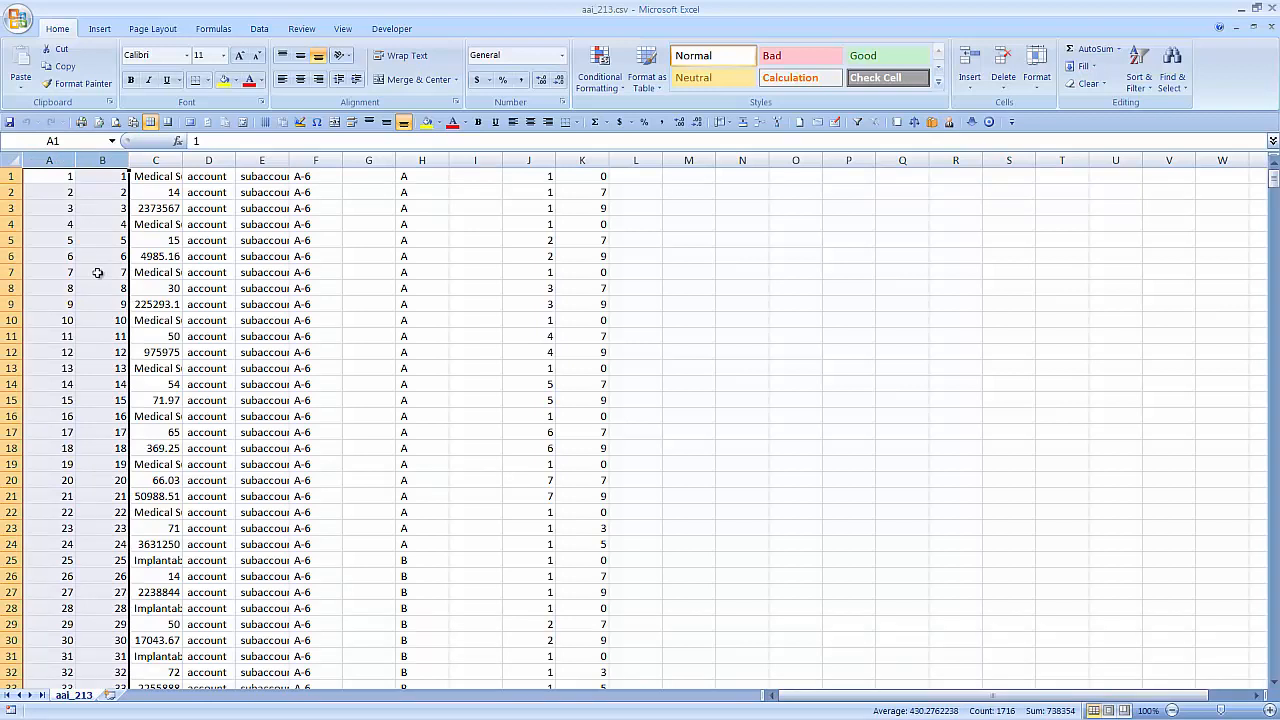
pyautogui.click(70, 177)
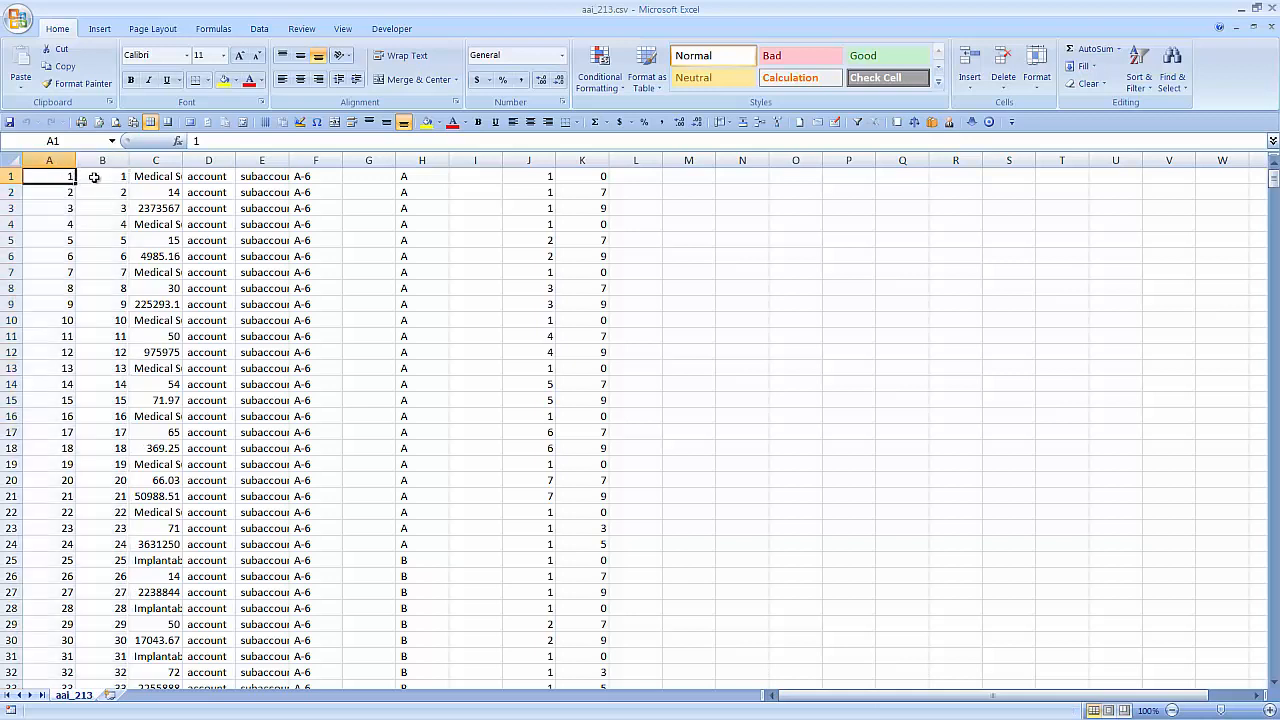
pyautogui.hotkey('ctrl', 'space')
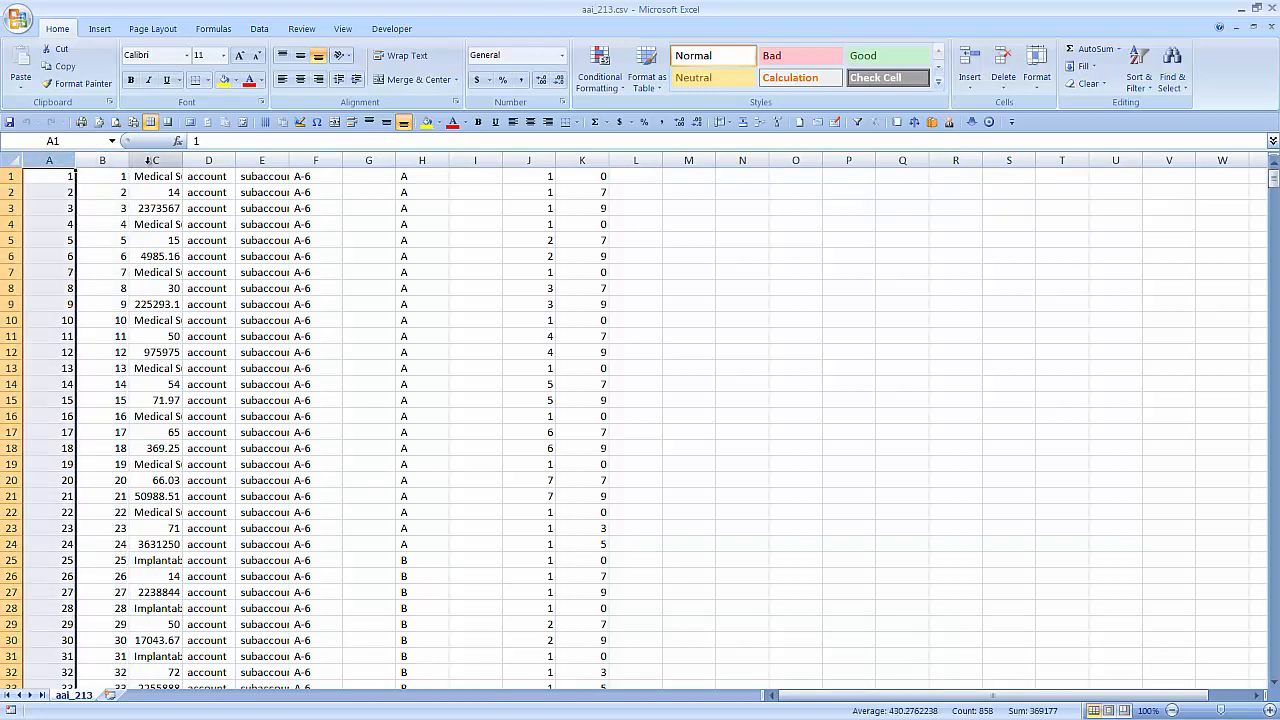
pyautogui.click(148, 160)
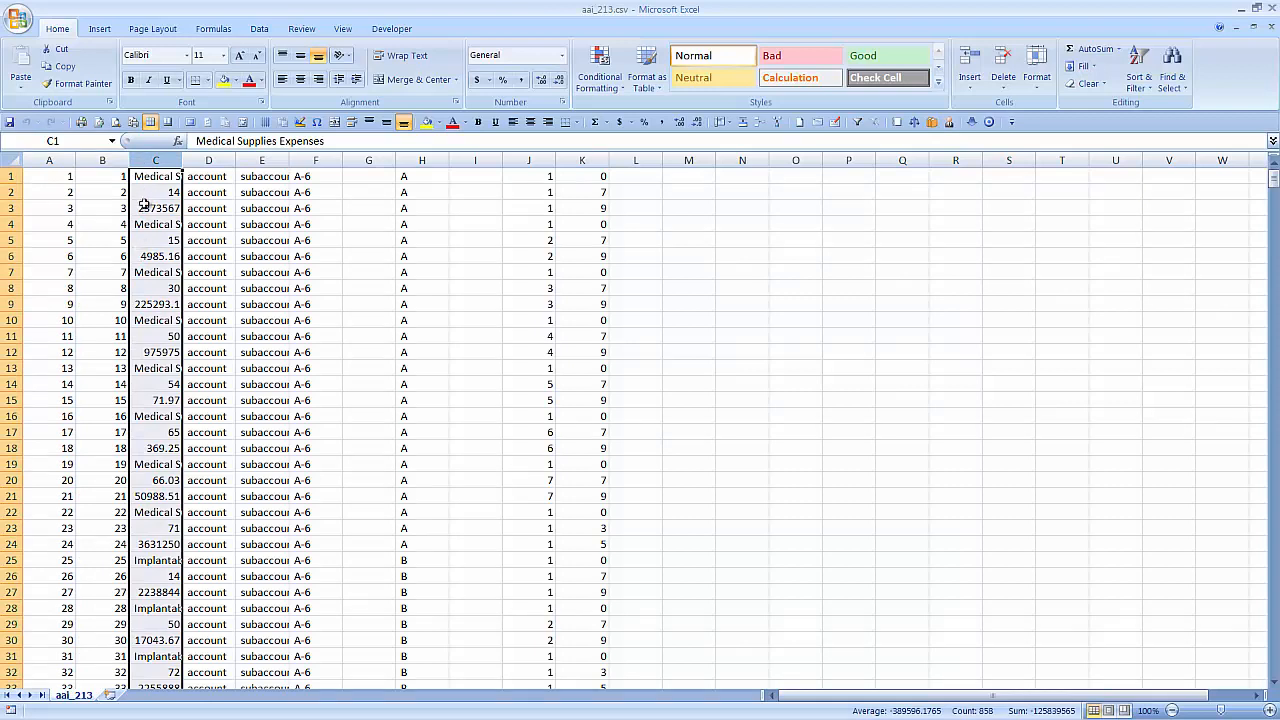
pyautogui.click(300, 160)
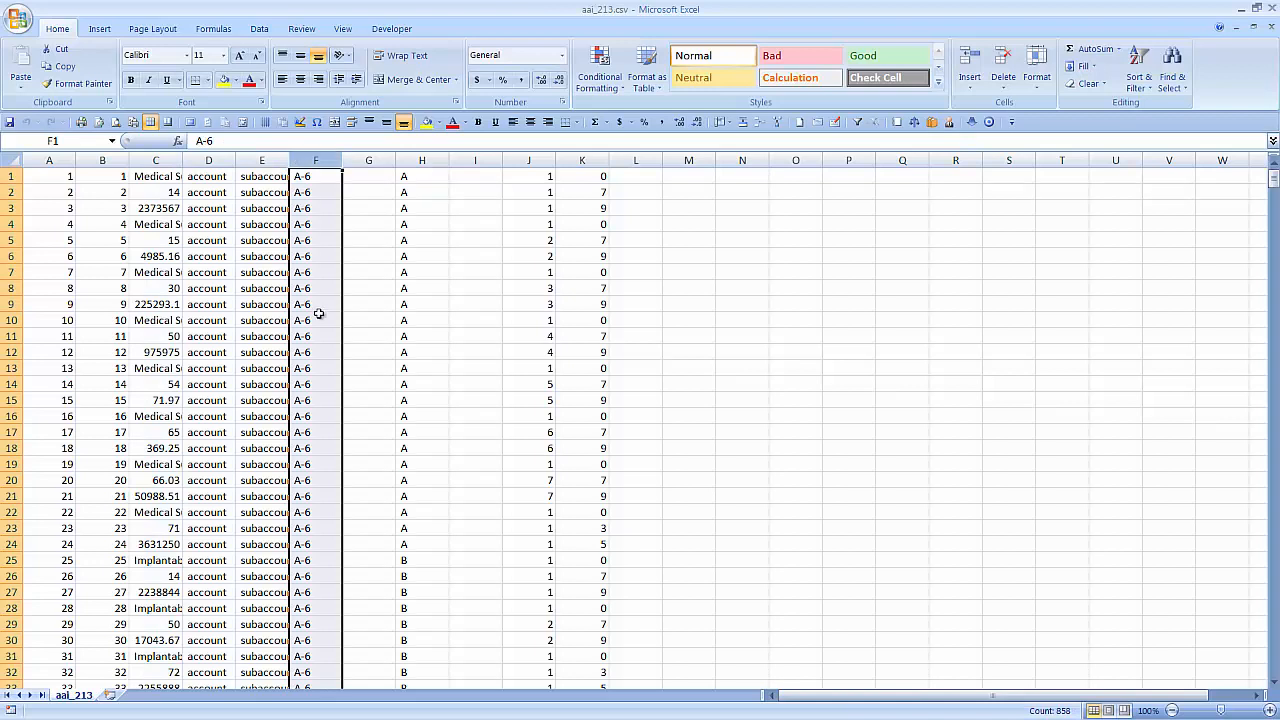
pyautogui.click(422, 160)
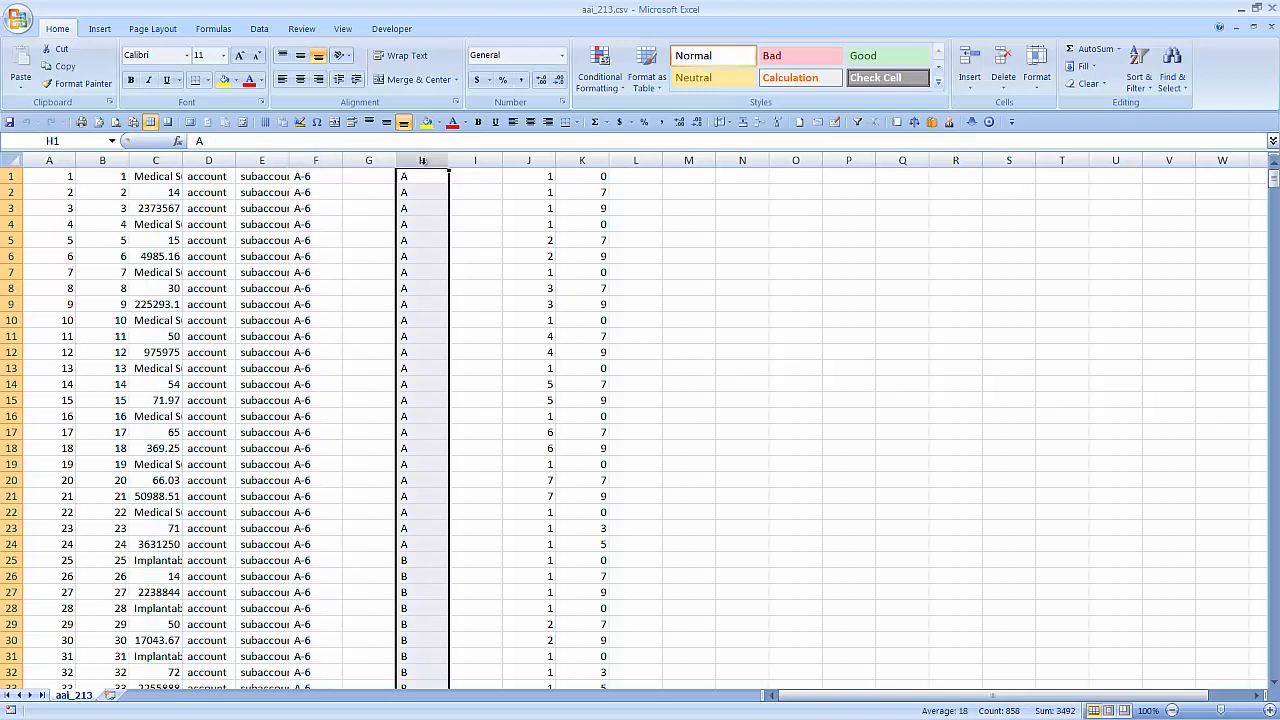
pyautogui.click(524, 160)
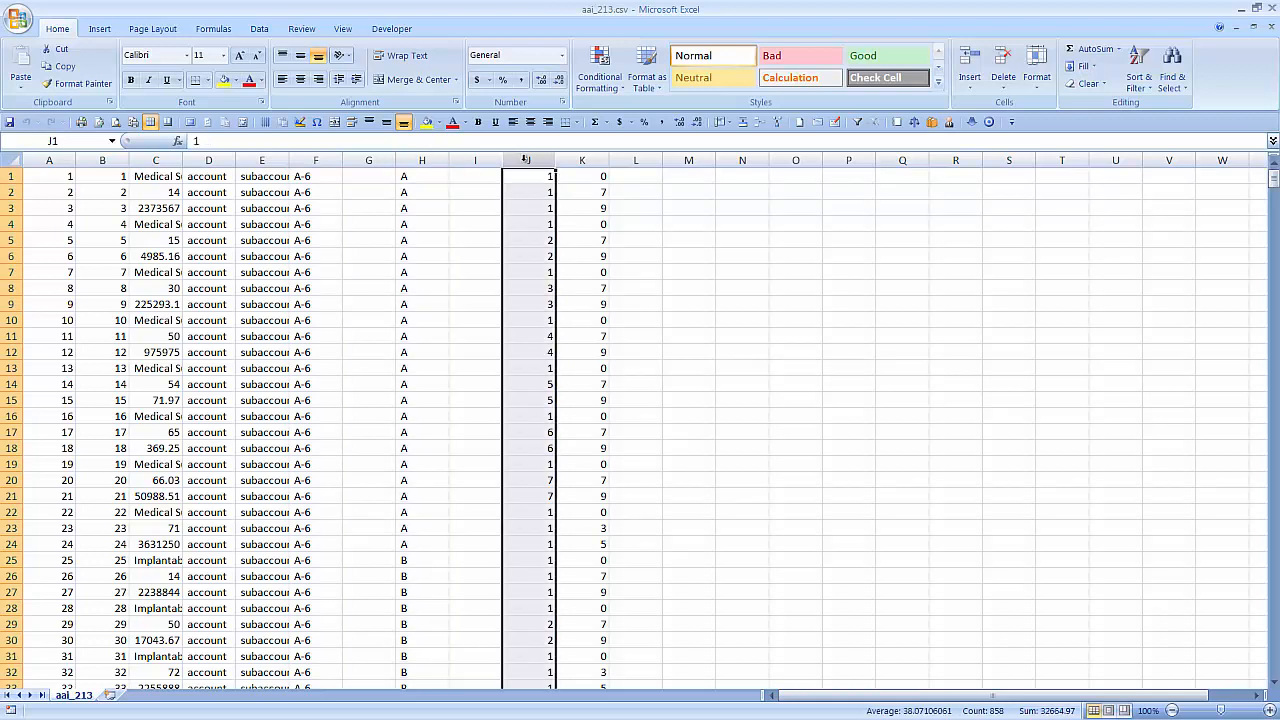
pyautogui.click(582, 160)
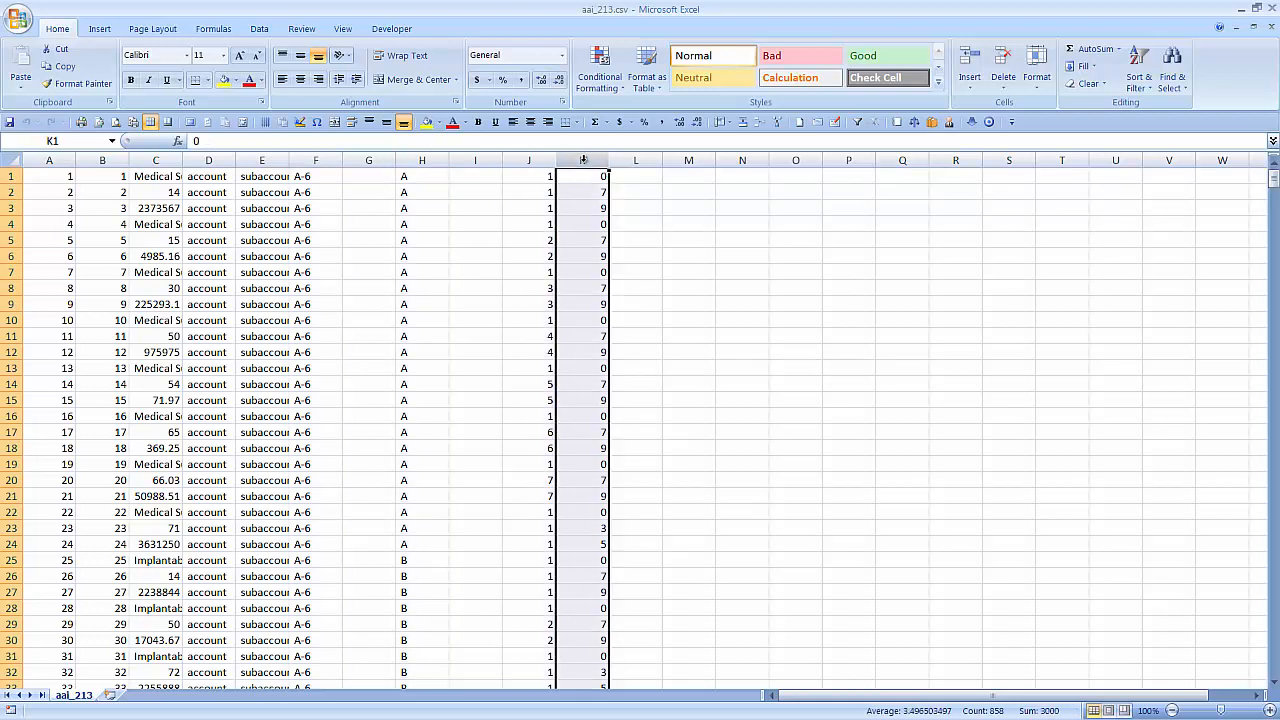
# - Check the worksheet codes in column F with a temporary filter on row 1, and close the CSV file
pyautogui.click(17, 177)
pyautogui.hotkey('ctrl', 'shift', 'l')
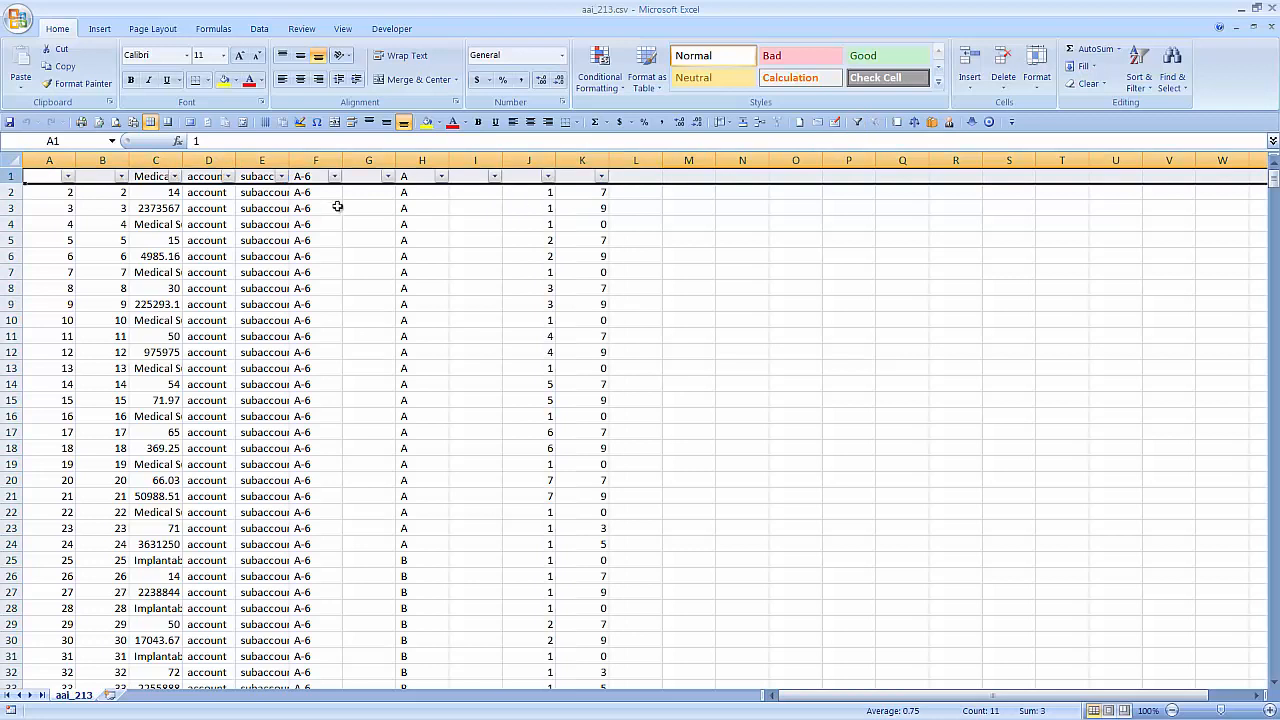
pyautogui.click(335, 177)
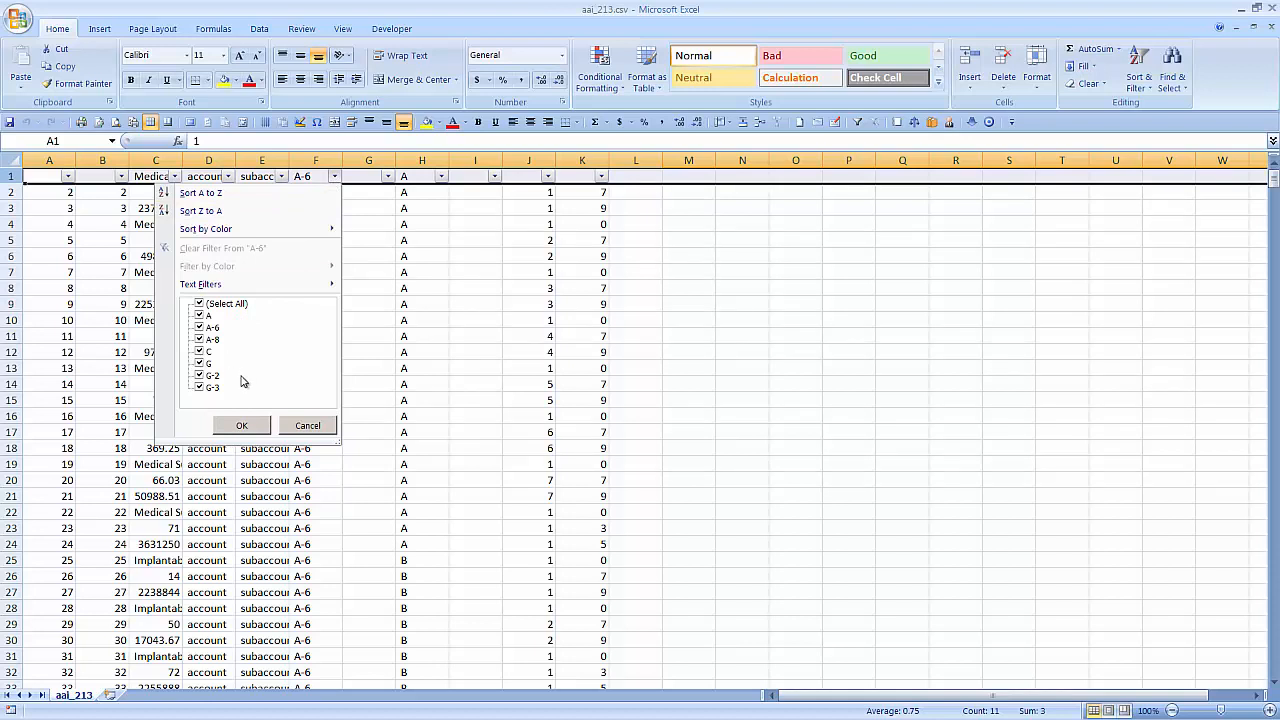
pyautogui.hotkey('ctrl', 'shift', 'l')
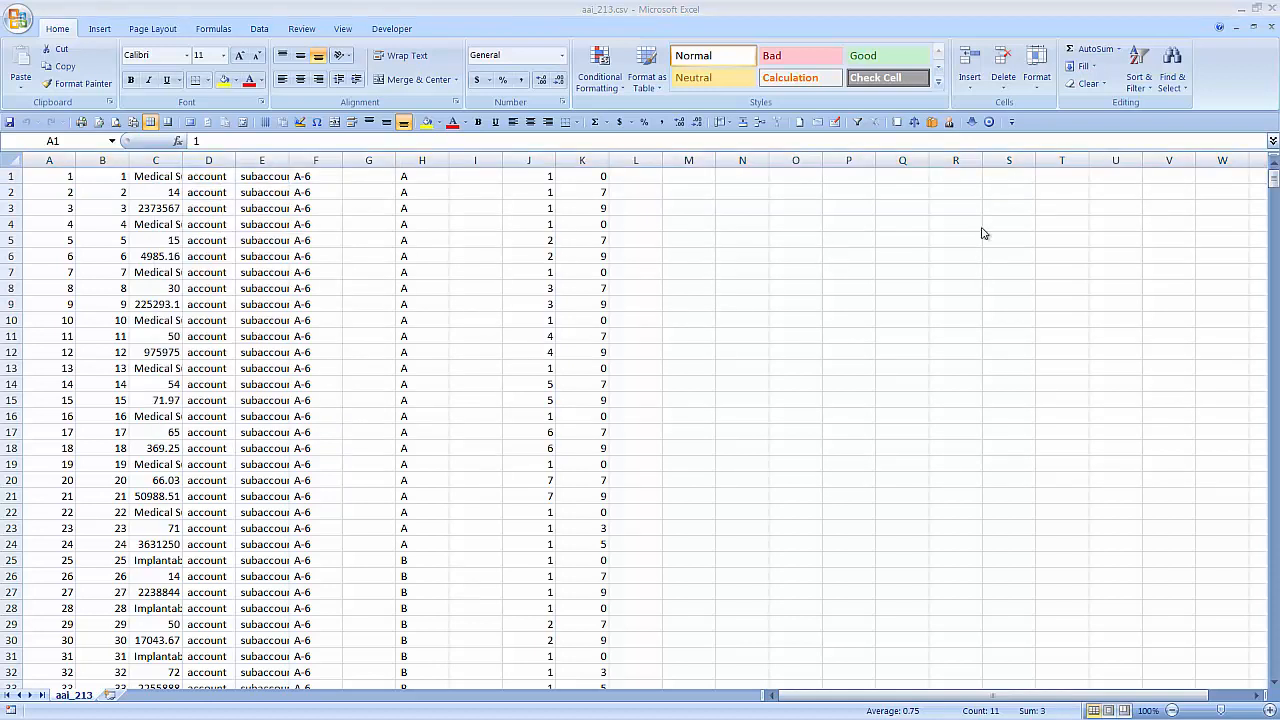
pyautogui.click(1272, 30)
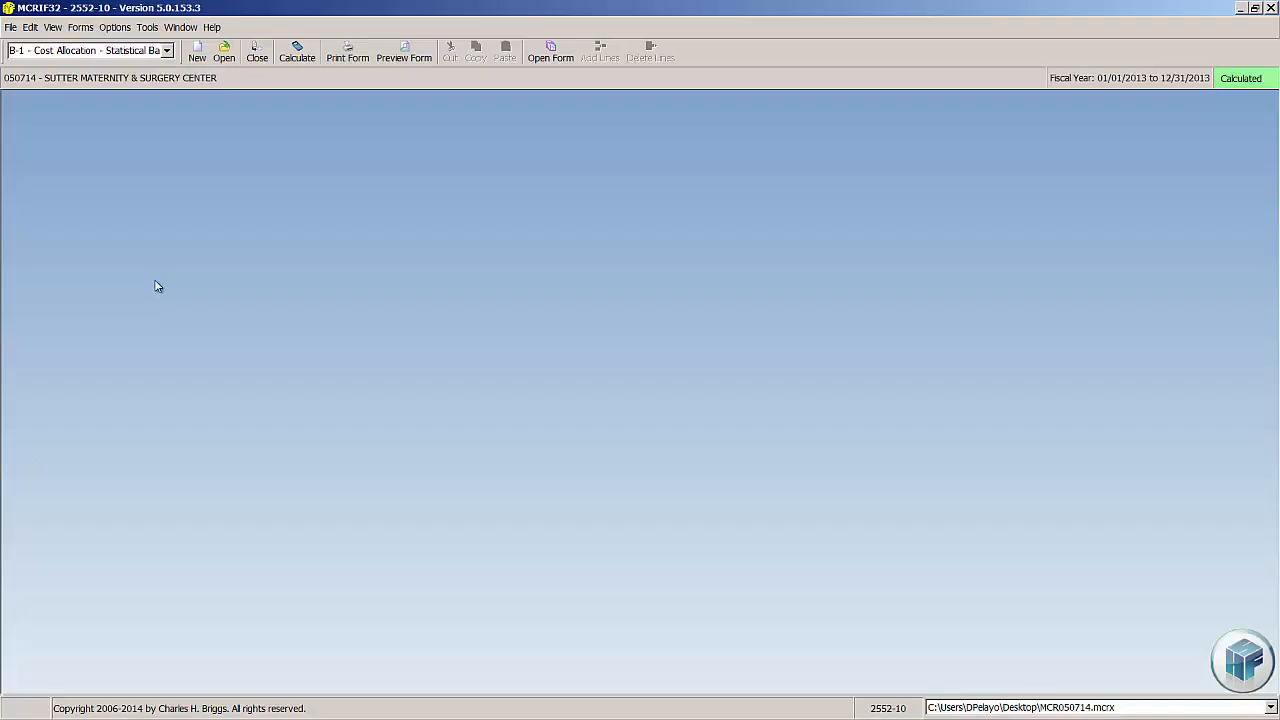
# - Switch to MCRIF32 and open Workbook 1 in the Automated Account Interface
pyautogui.click(147, 27)
pyautogui.click(168, 65)
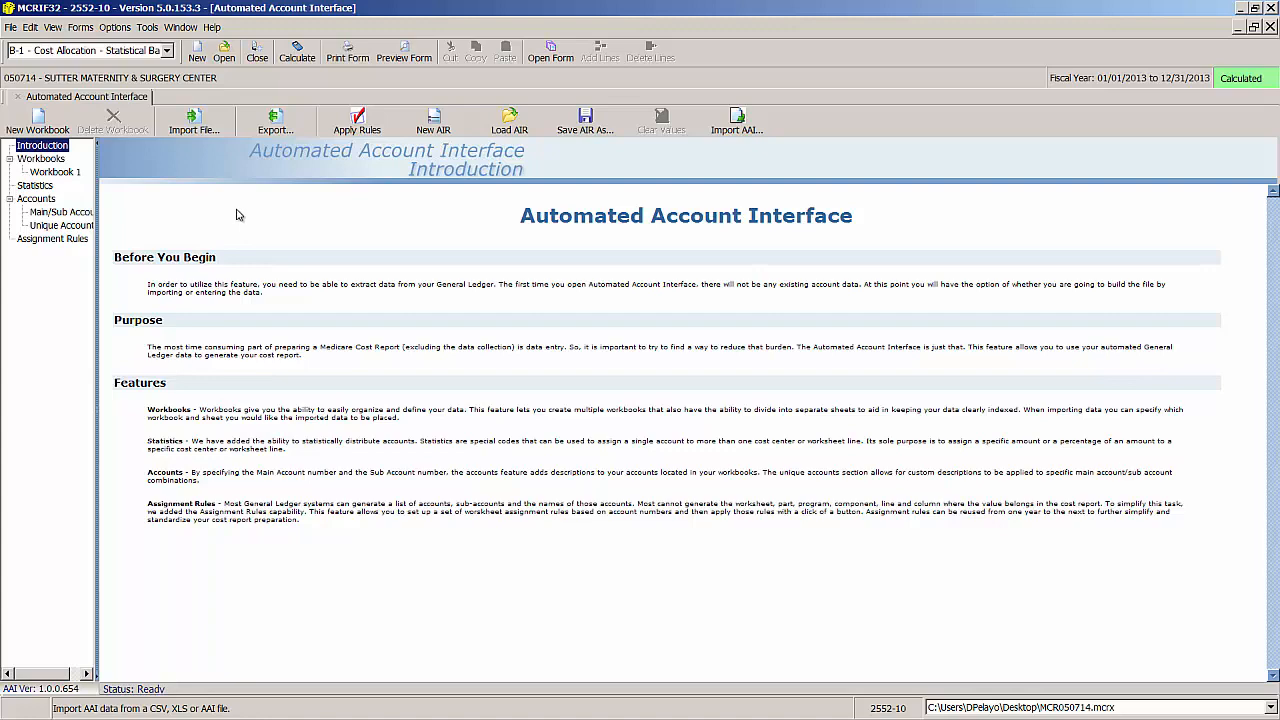
pyautogui.click(74, 177)
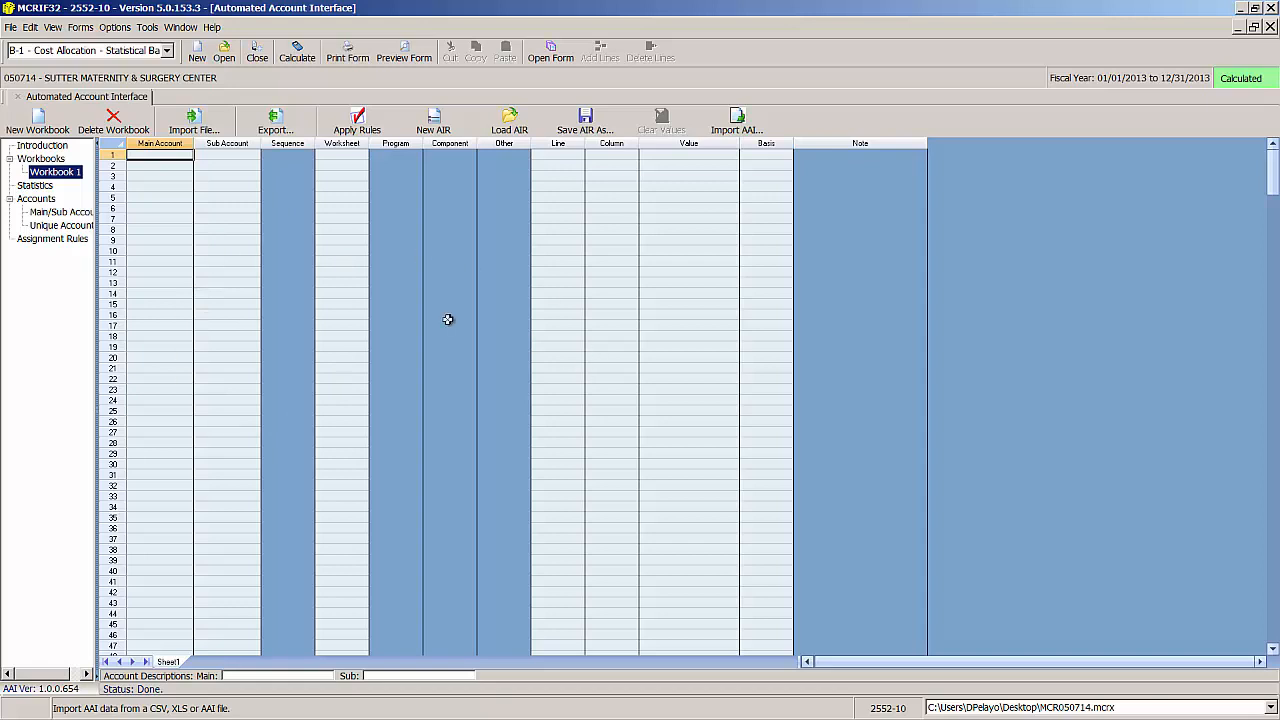
# - Start importing aai_213.csv from Downloads, accepting the Untitled data format and its field definitions
pyautogui.click(195, 125)
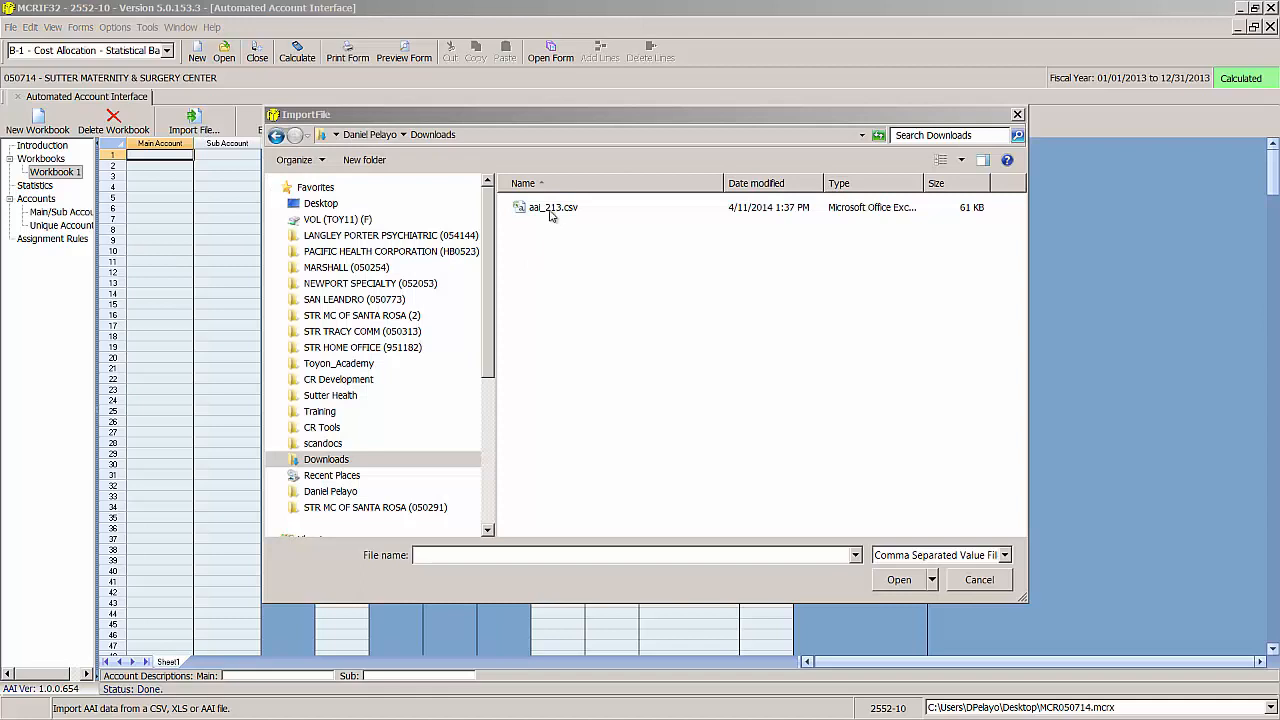
pyautogui.click(552, 211)
pyautogui.click(897, 580)
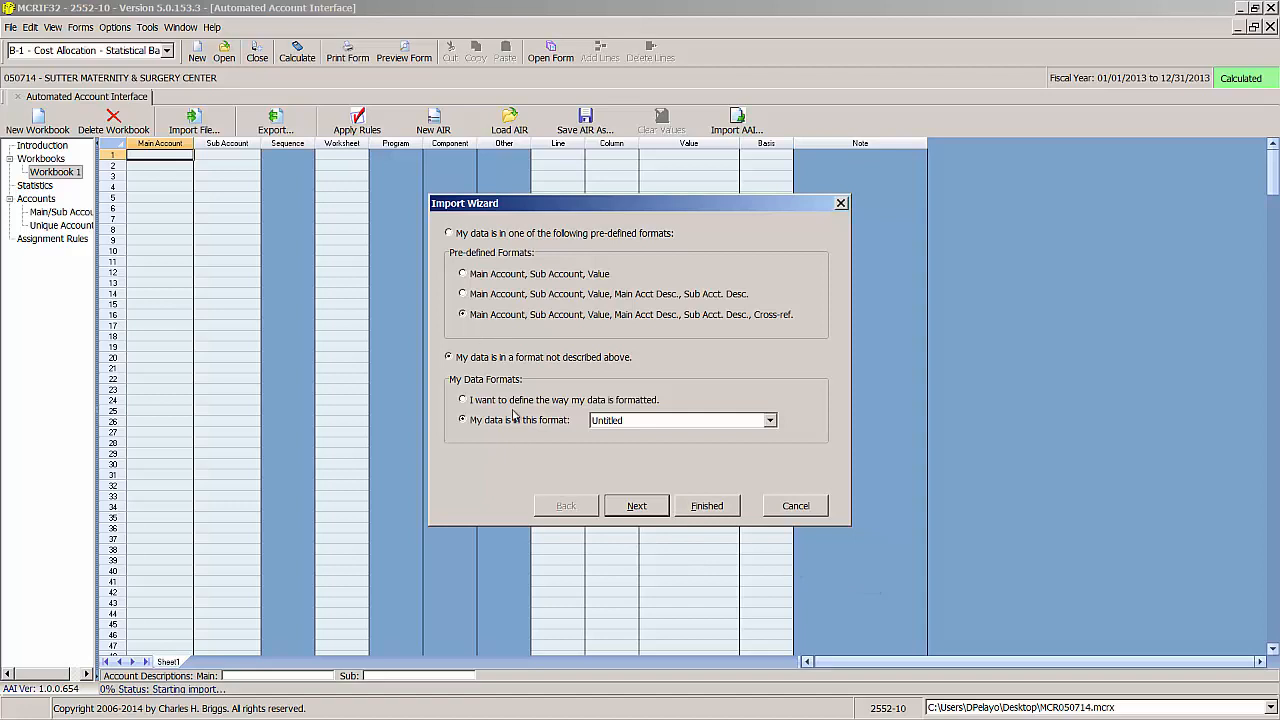
pyautogui.click(636, 512)
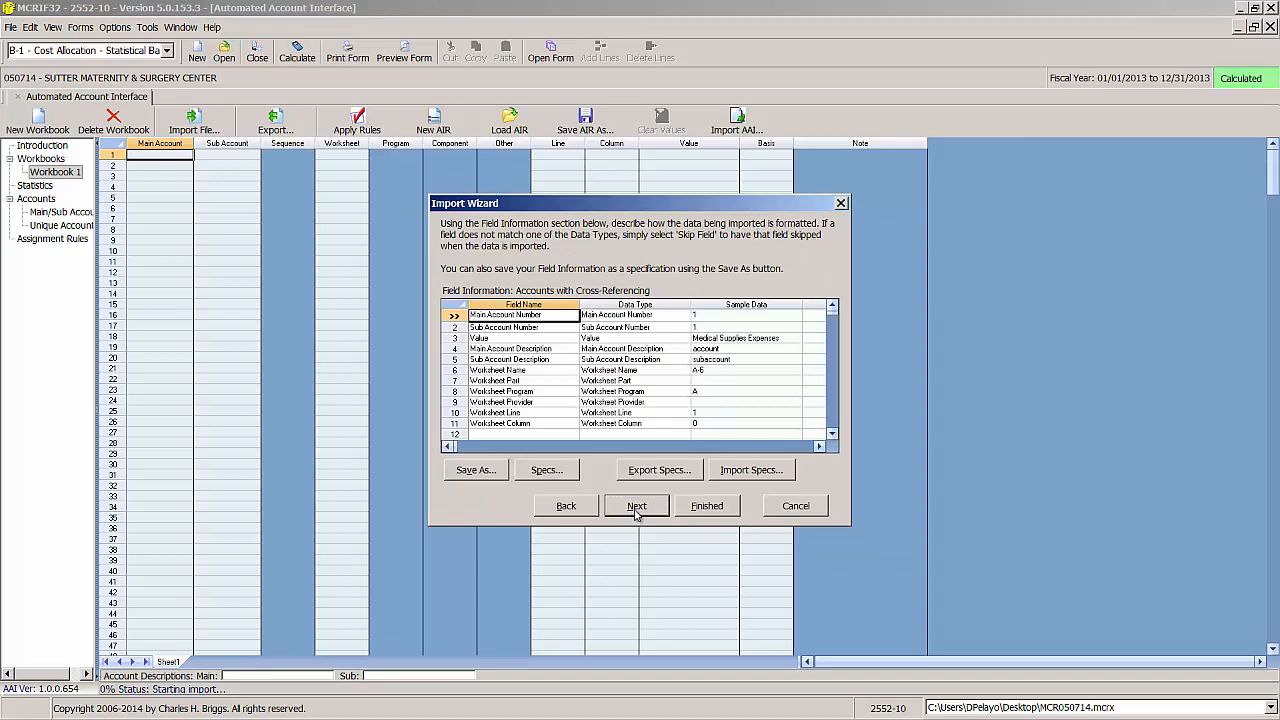
pyautogui.click(636, 507)
# - Import the data into a sheet named New Tools in Workbook 1 without printing, and display that sheet
pyautogui.click(594, 278)
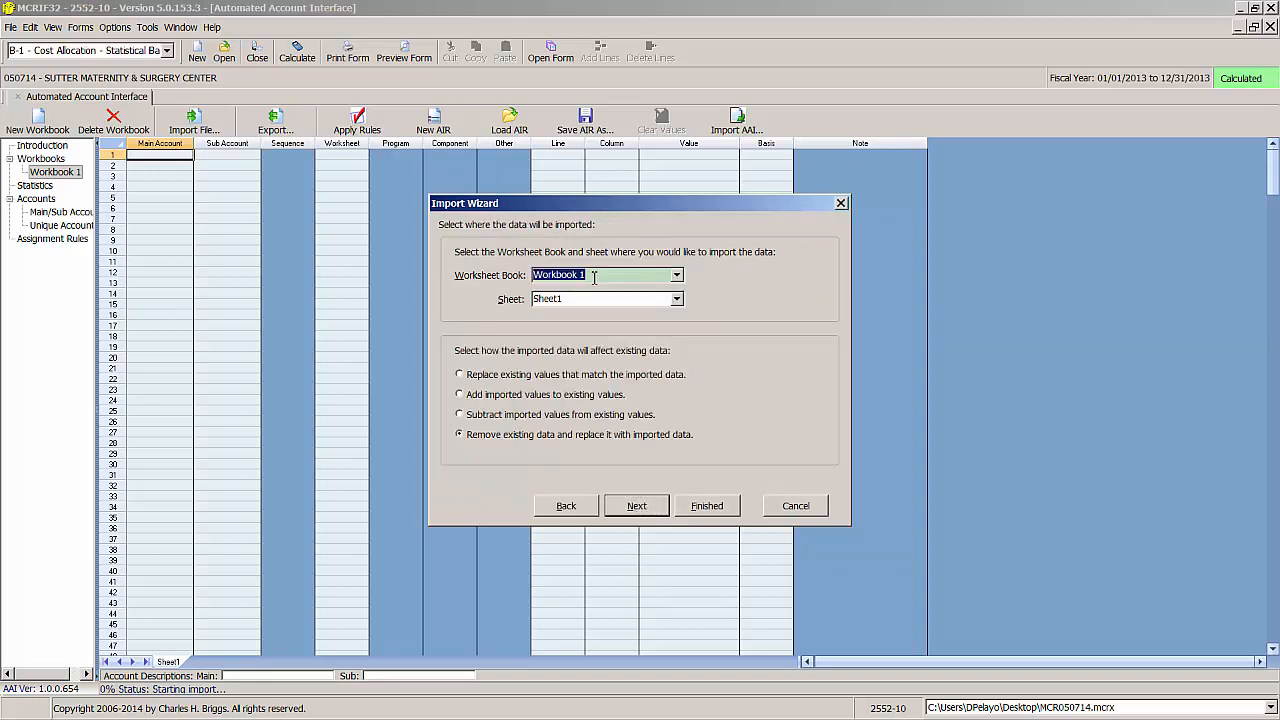
pyautogui.click(591, 300)
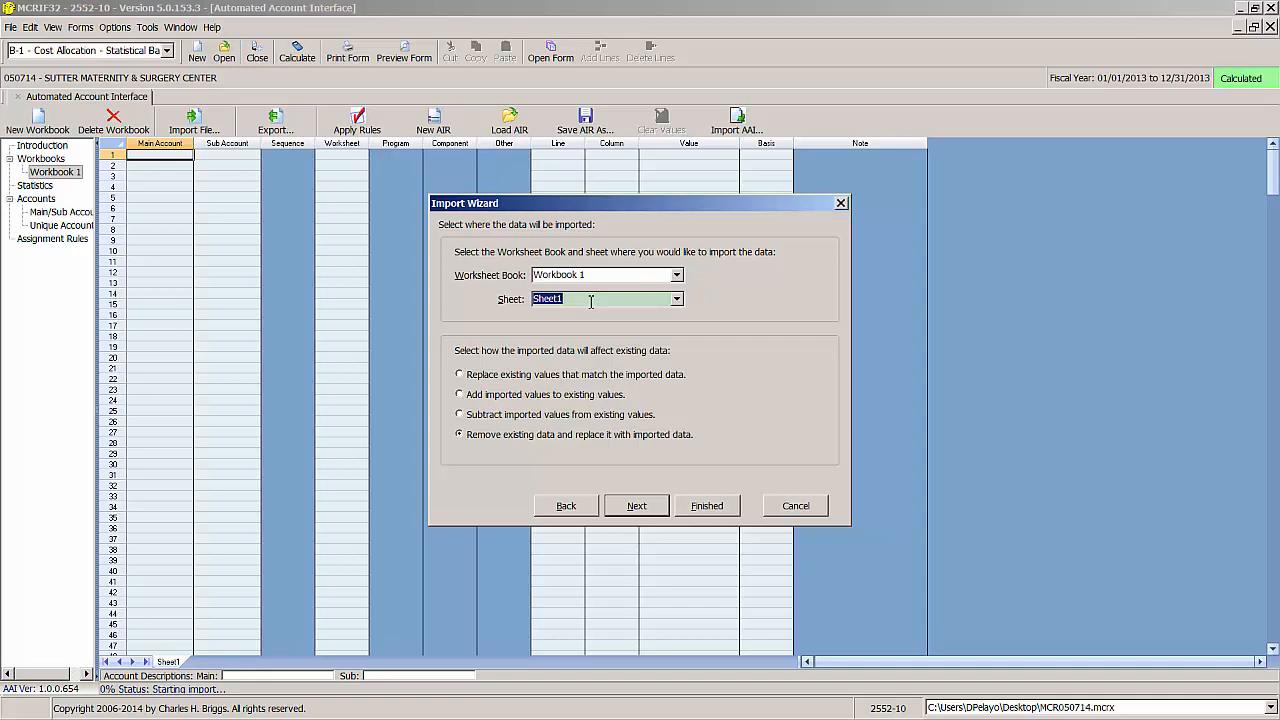
pyautogui.write('New Tools')
pyautogui.click(642, 507)
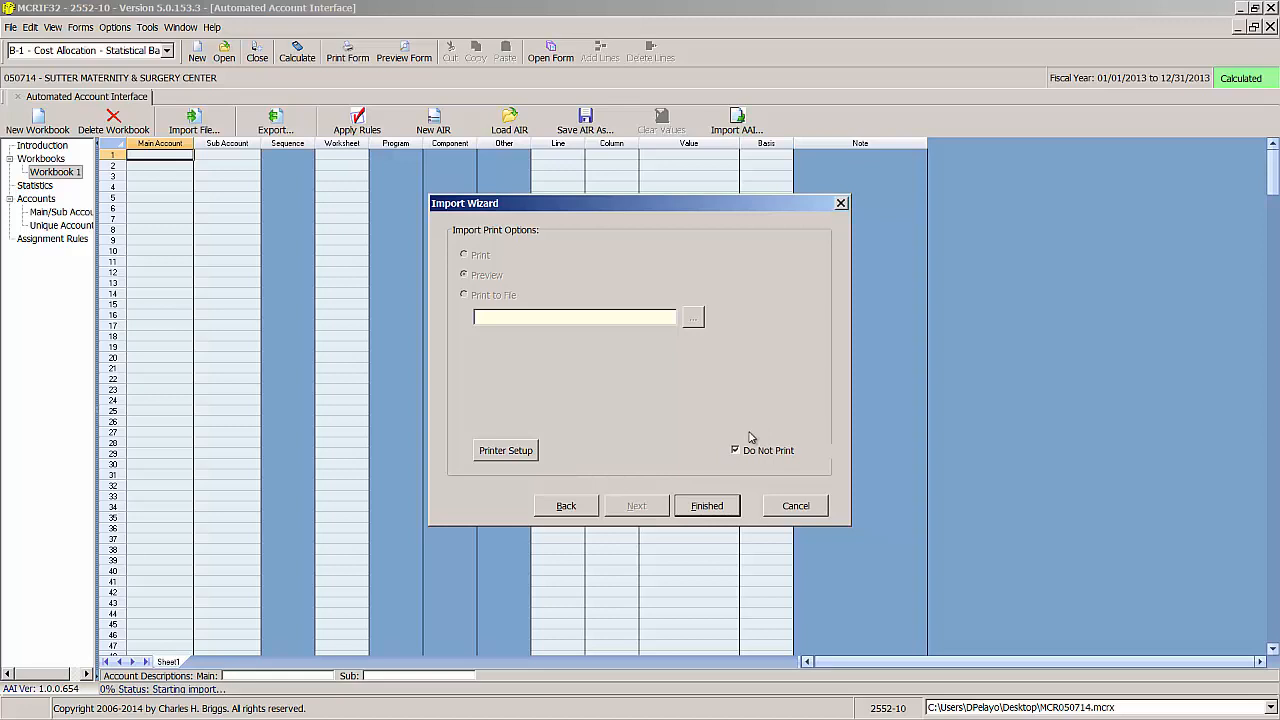
pyautogui.click(700, 512)
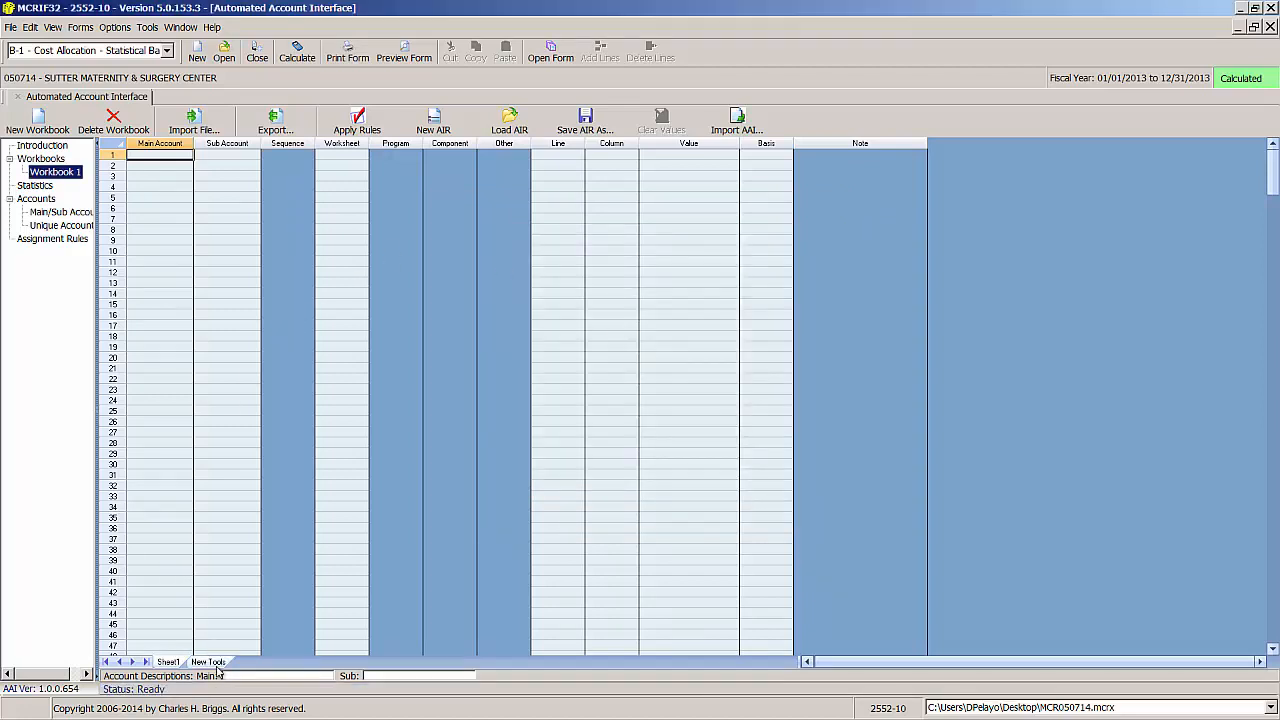
pyautogui.click(216, 667)
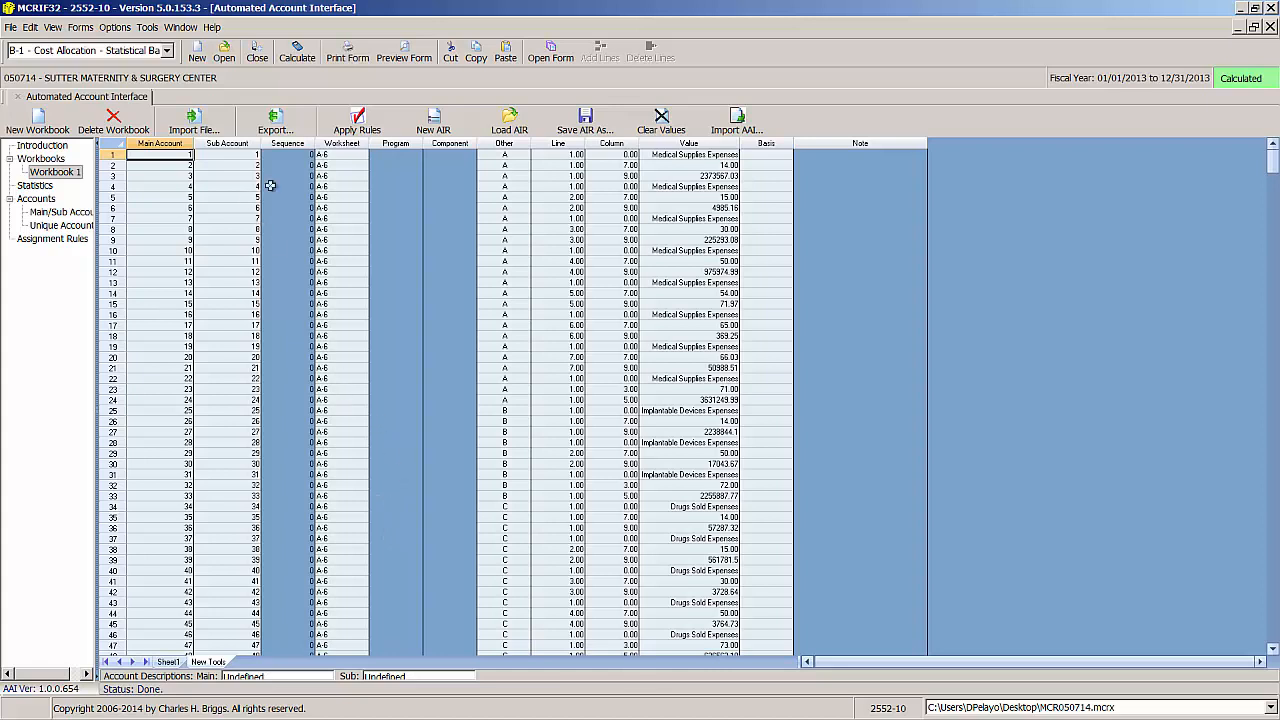
# - Export the New Tools sheet of Workbook 1 to the cost report and close the export dialog
pyautogui.click(276, 124)
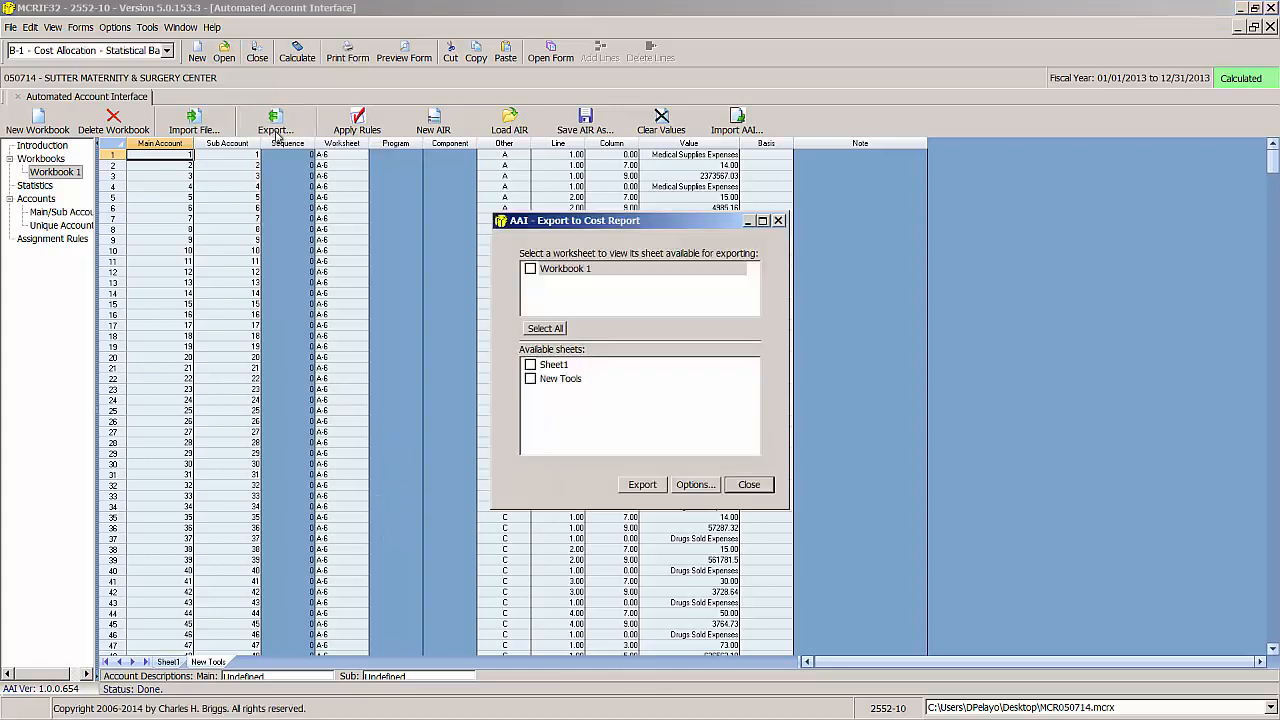
pyautogui.click(531, 380)
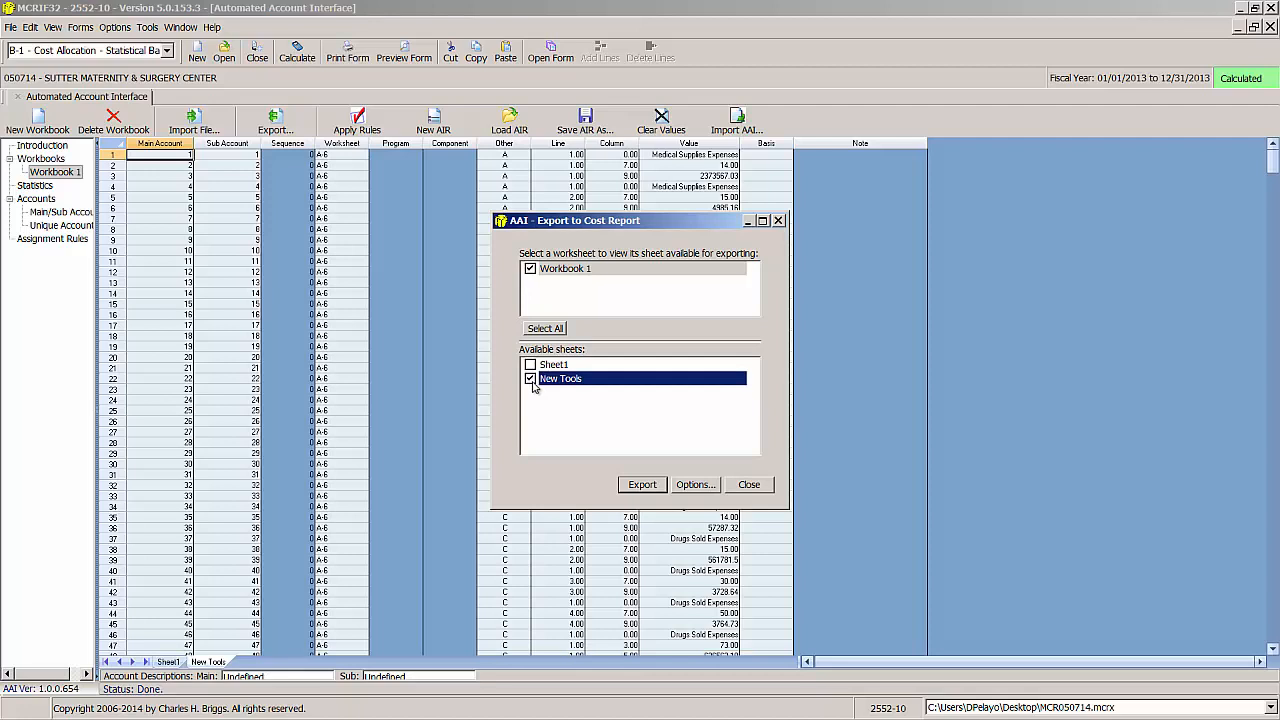
pyautogui.click(656, 487)
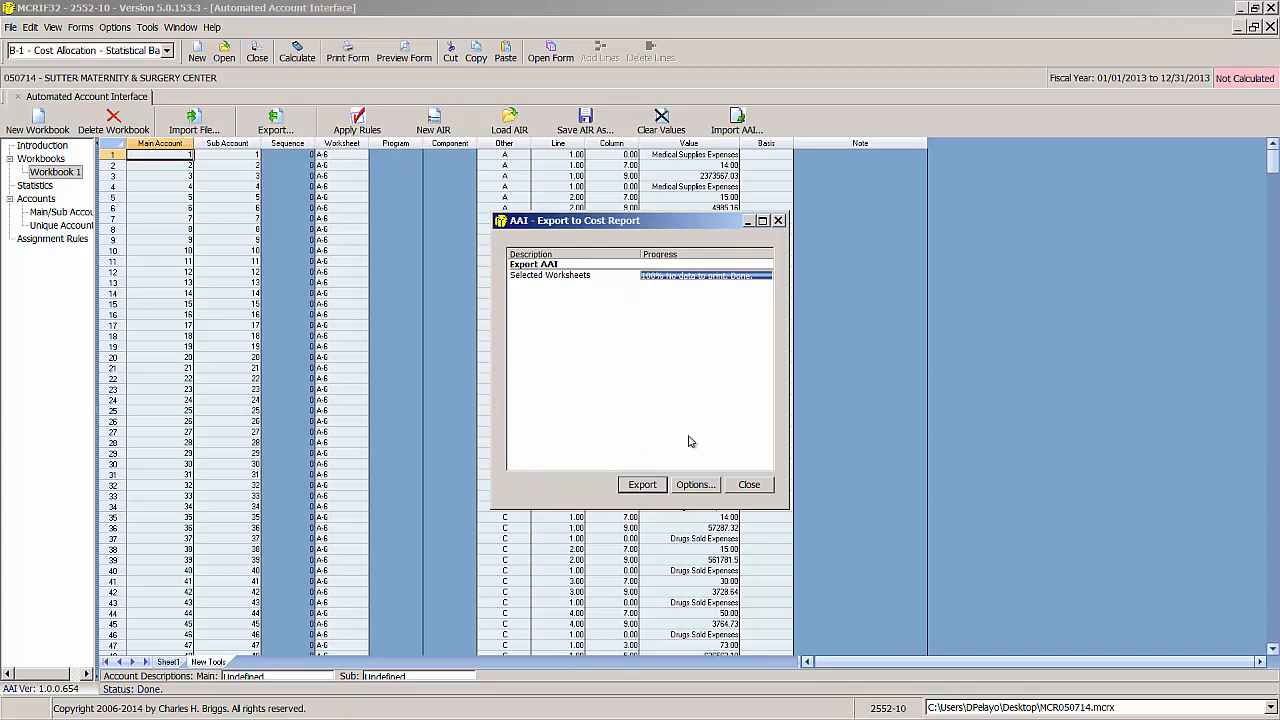
pyautogui.click(749, 484)
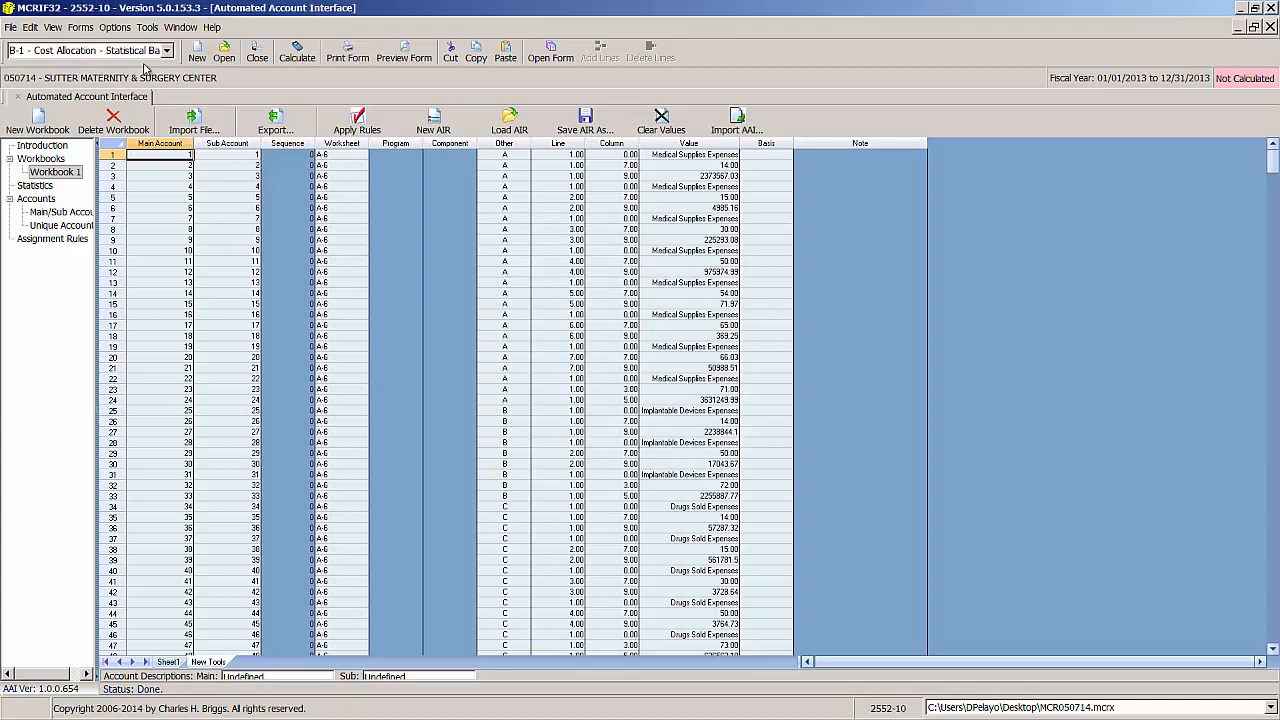
# - Open the A - Trial Balance of Expenses form and review its cost center lines
pyautogui.click(141, 54)
pyautogui.write('A')
pyautogui.press('Return')
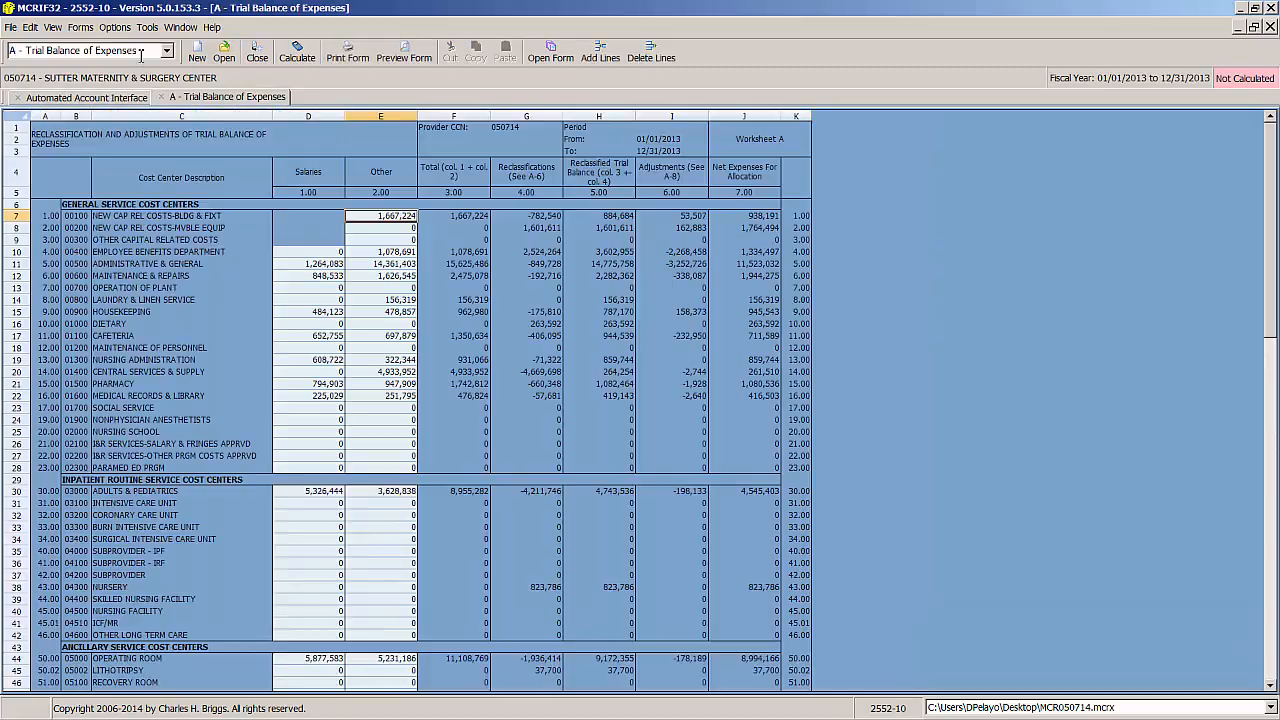
pyautogui.click(241, 288)
pyautogui.scroll(-5, 241, 293)
pyautogui.scroll(5, 241, 293)
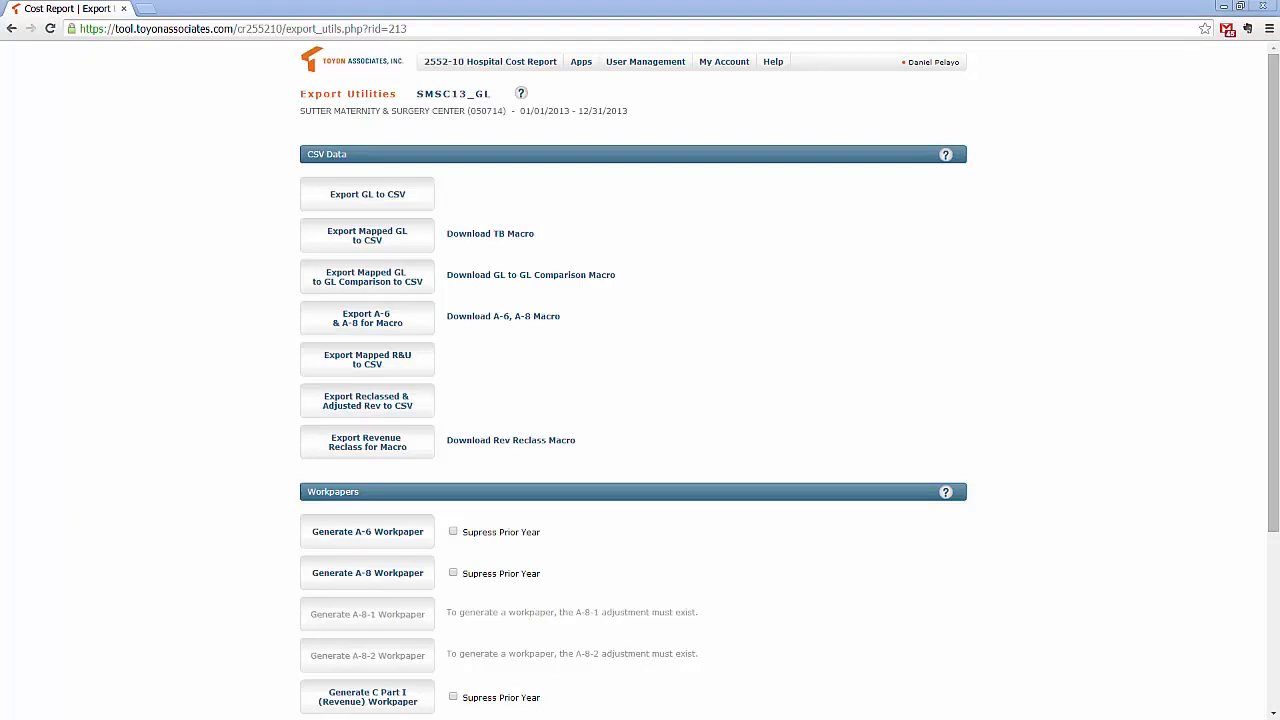
# - Switch to the Export Utilities page in the browser, export the AAI data again and open aai_213 (1).csv
pyautogui.scroll(-3, 640, 400)
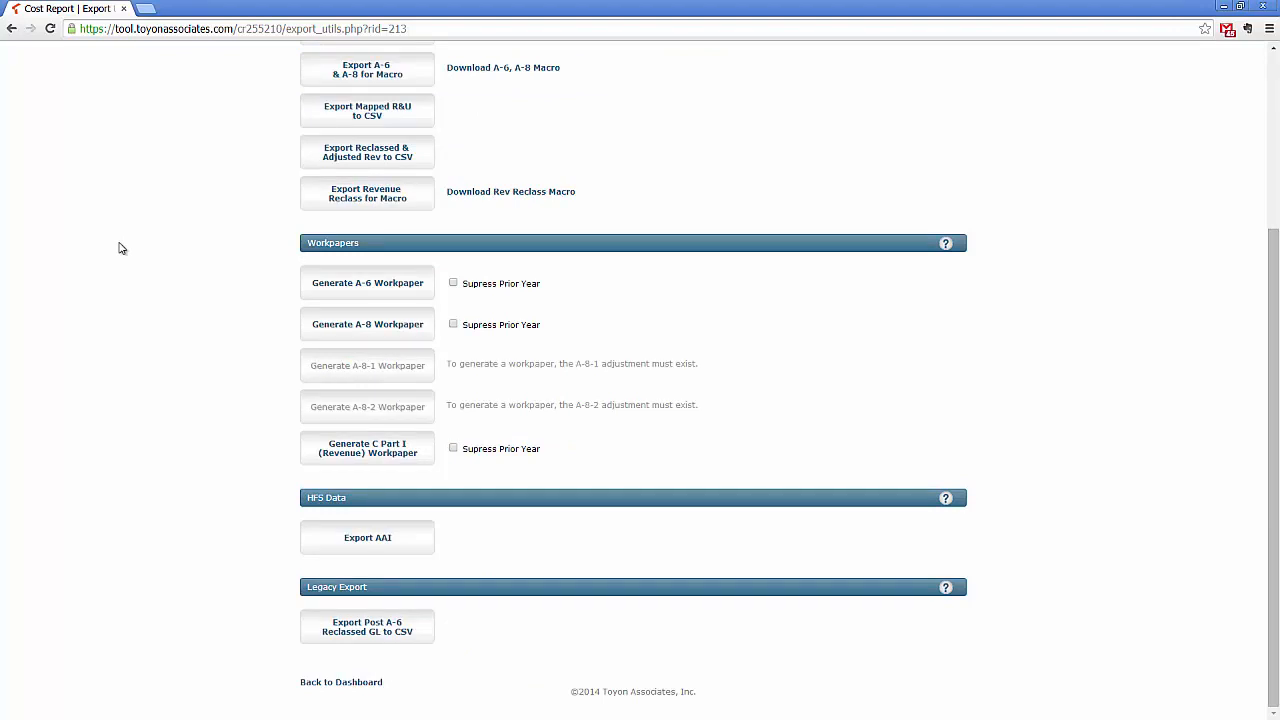
pyautogui.click(383, 545)
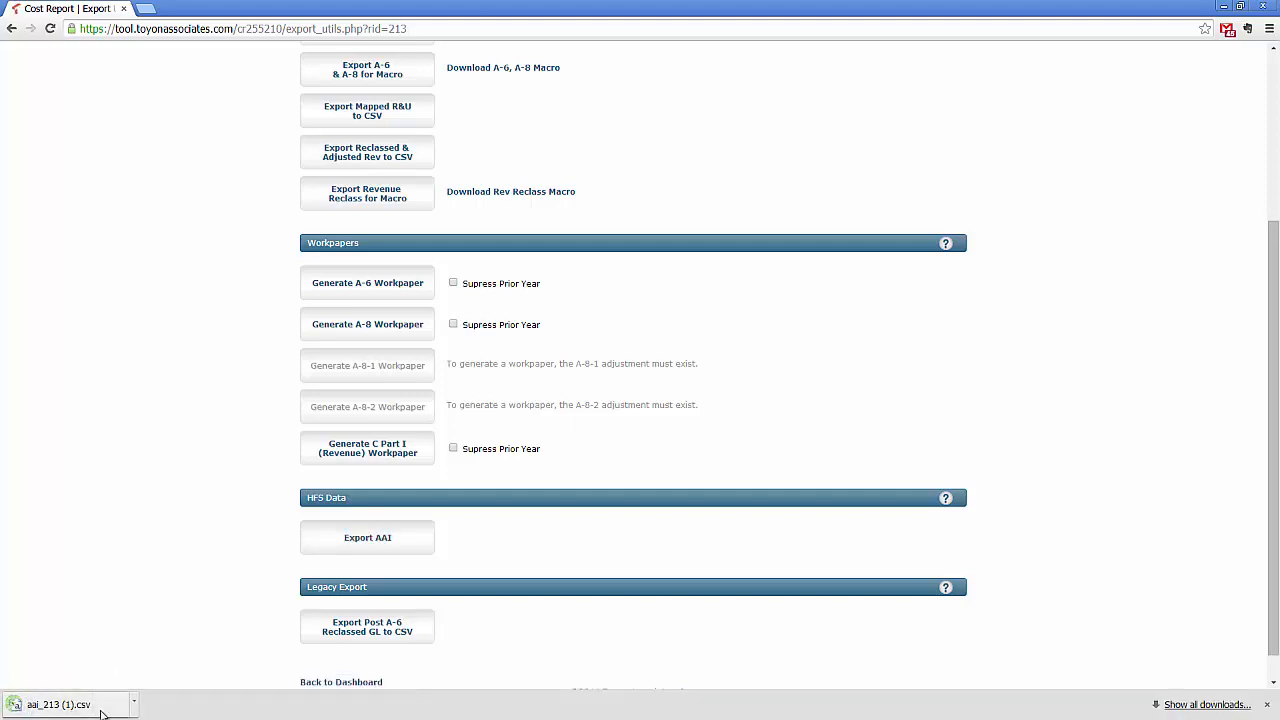
pyautogui.click(40, 705)
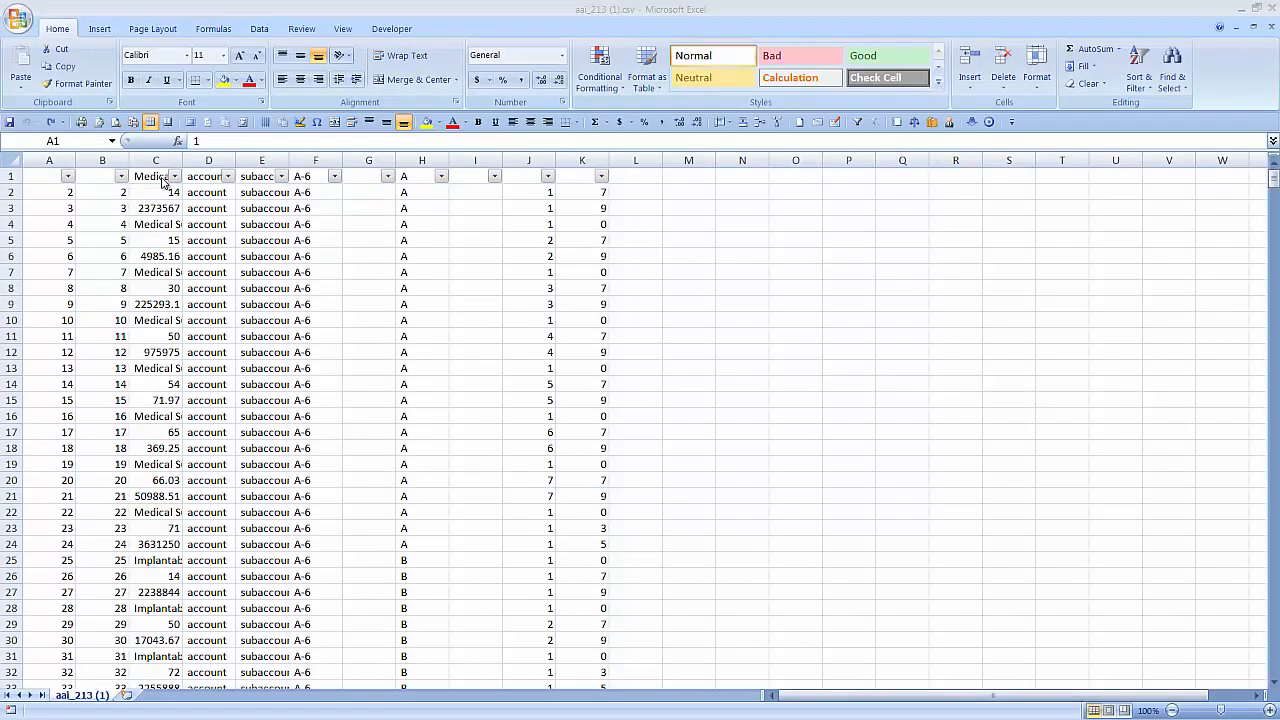
# - Filter the worksheet code column F to hide the A-8 records and show all other worksheets
pyautogui.click(335, 177)
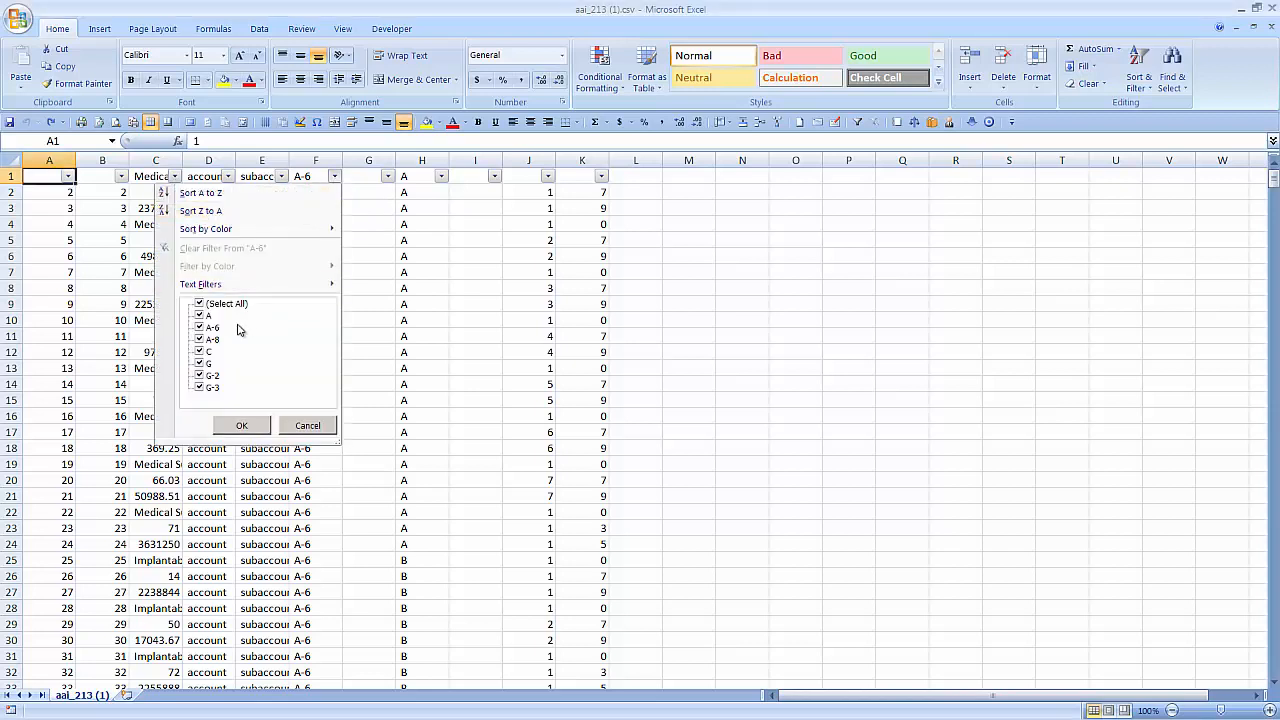
pyautogui.click(199, 340)
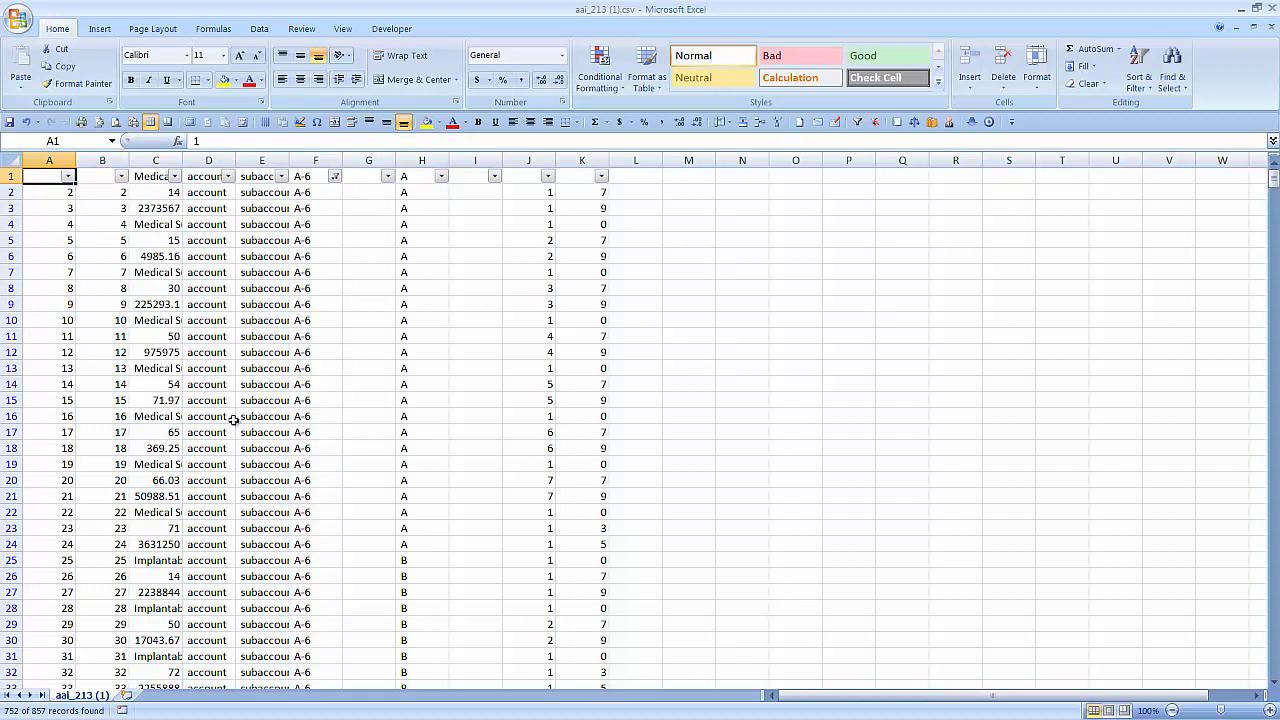
pyautogui.click(241, 425)
# - Delete all the filtered rows below row 1 and clear the filter
pyautogui.click(10, 192)
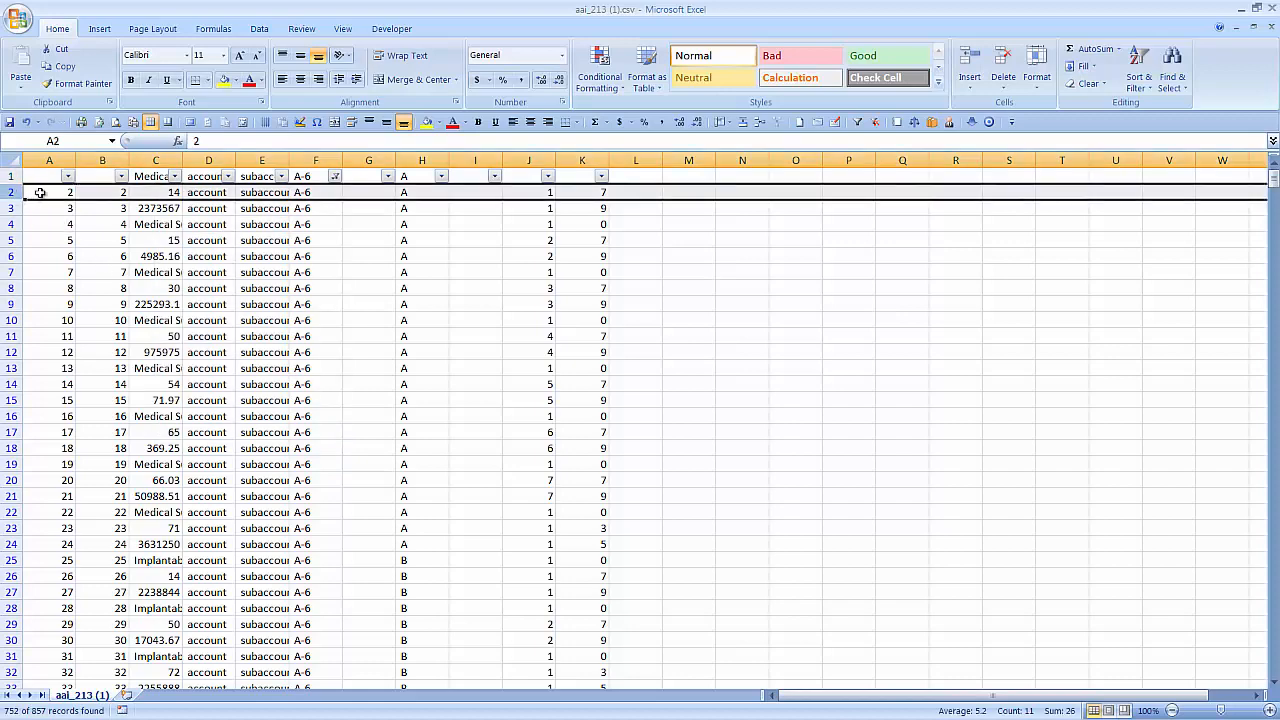
pyautogui.hotkey('ctrl', 'shift', 'Down')
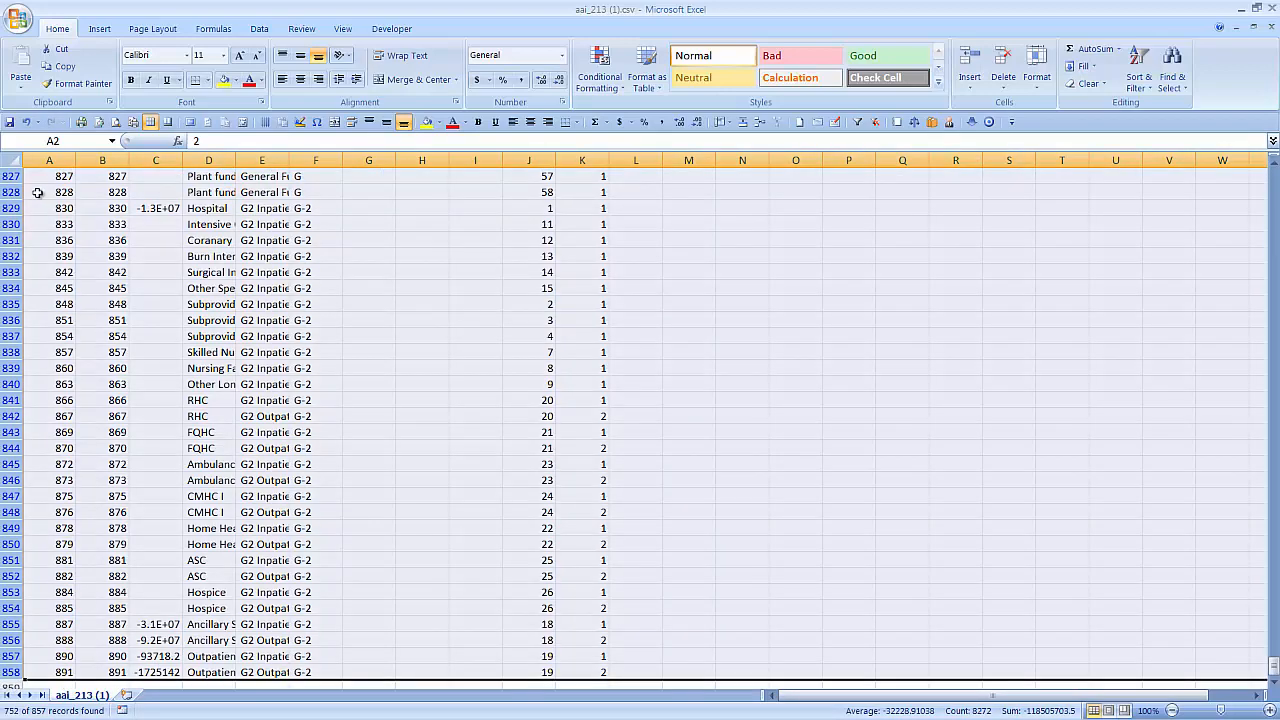
pyautogui.rightClick(14, 247)
pyautogui.click(64, 347)
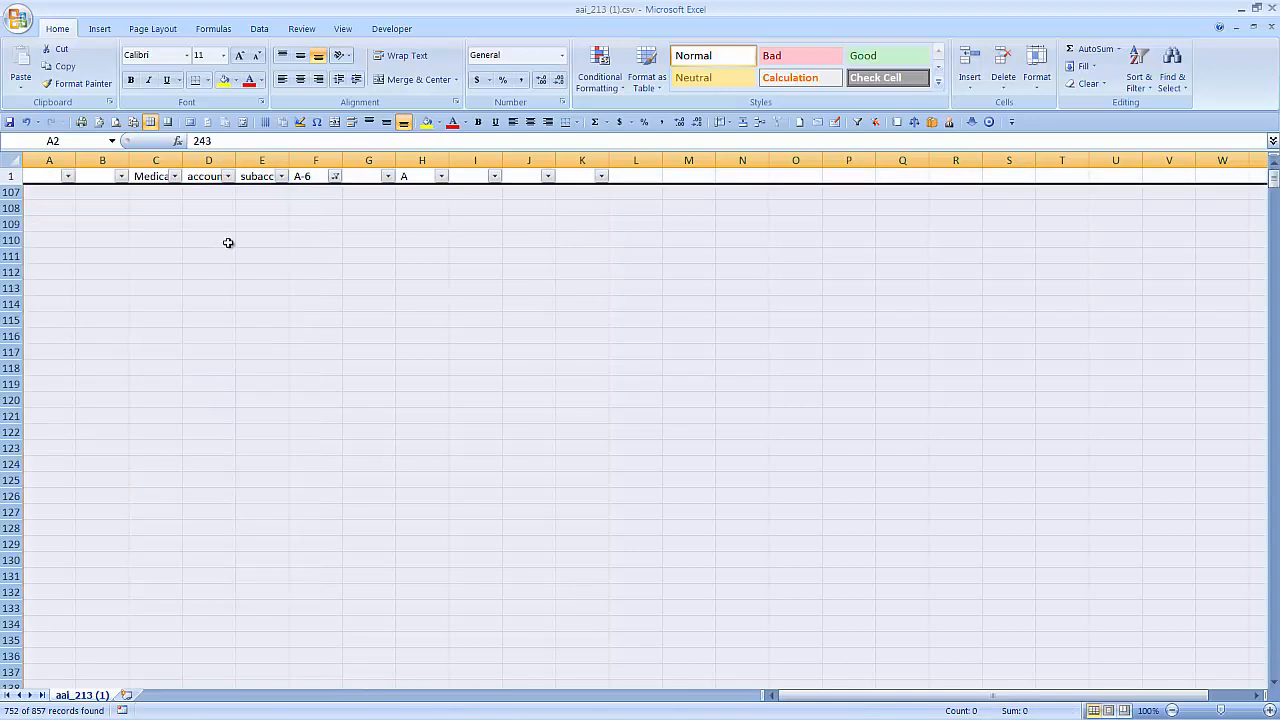
pyautogui.click(262, 207)
pyautogui.click(875, 122)
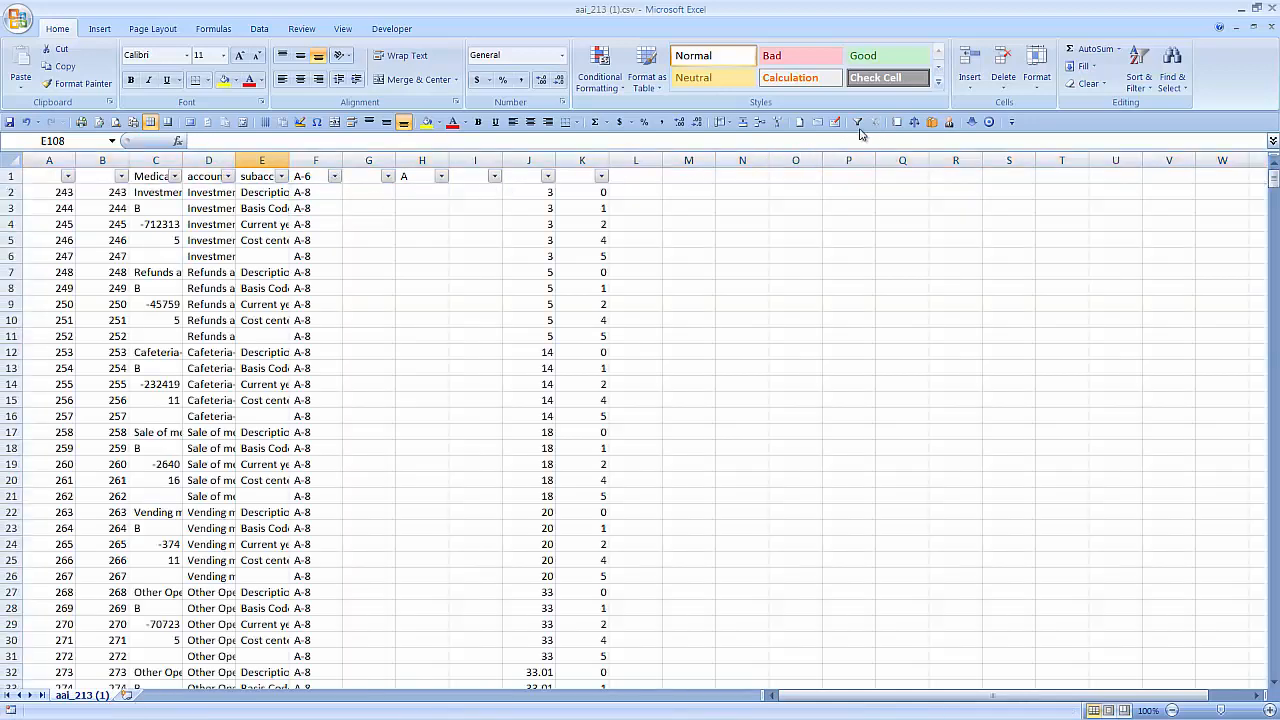
# - Check column F from the first to the last record for worksheet codes other than A-8
pyautogui.click(322, 195)
pyautogui.hotkey('ctrl', 'Down')
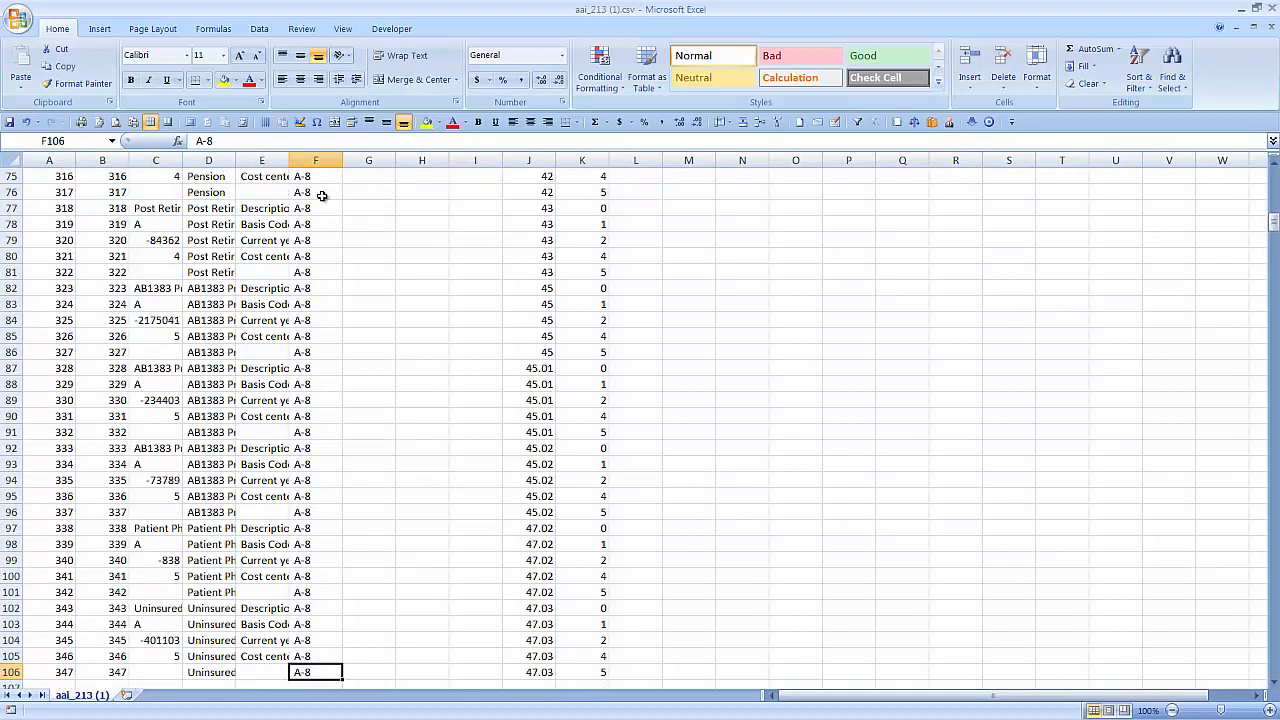
pyautogui.press('Down')
pyautogui.press('Up')
pyautogui.hotkey('ctrl', 'Up')
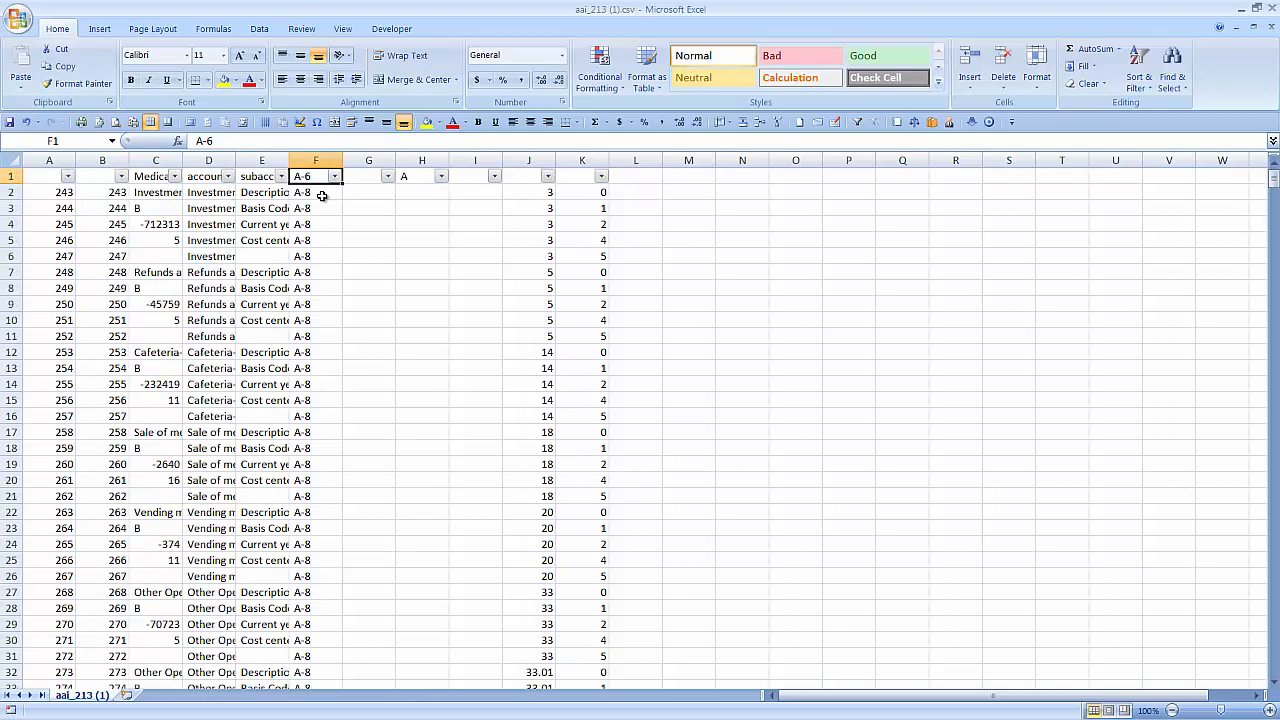
# - Delete row 1, which holds the leftover A-6 record
pyautogui.click(10, 177)
pyautogui.rightClick(10, 177)
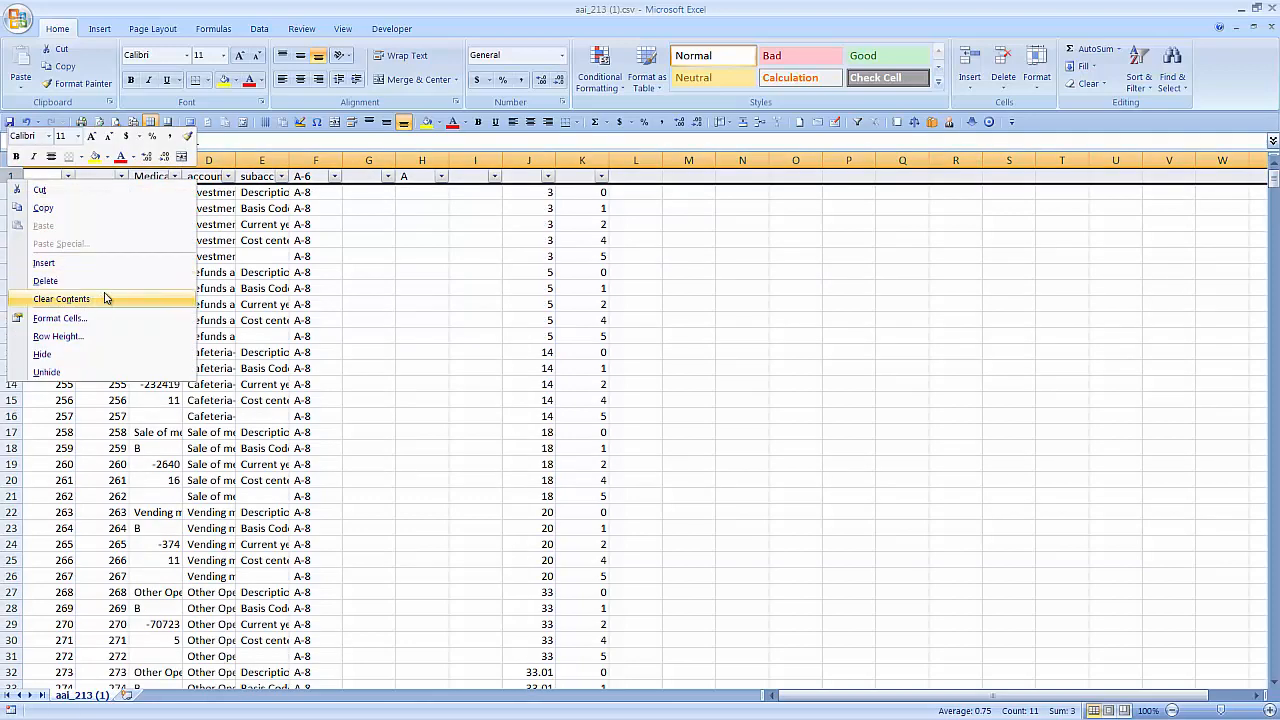
pyautogui.click(316, 180)
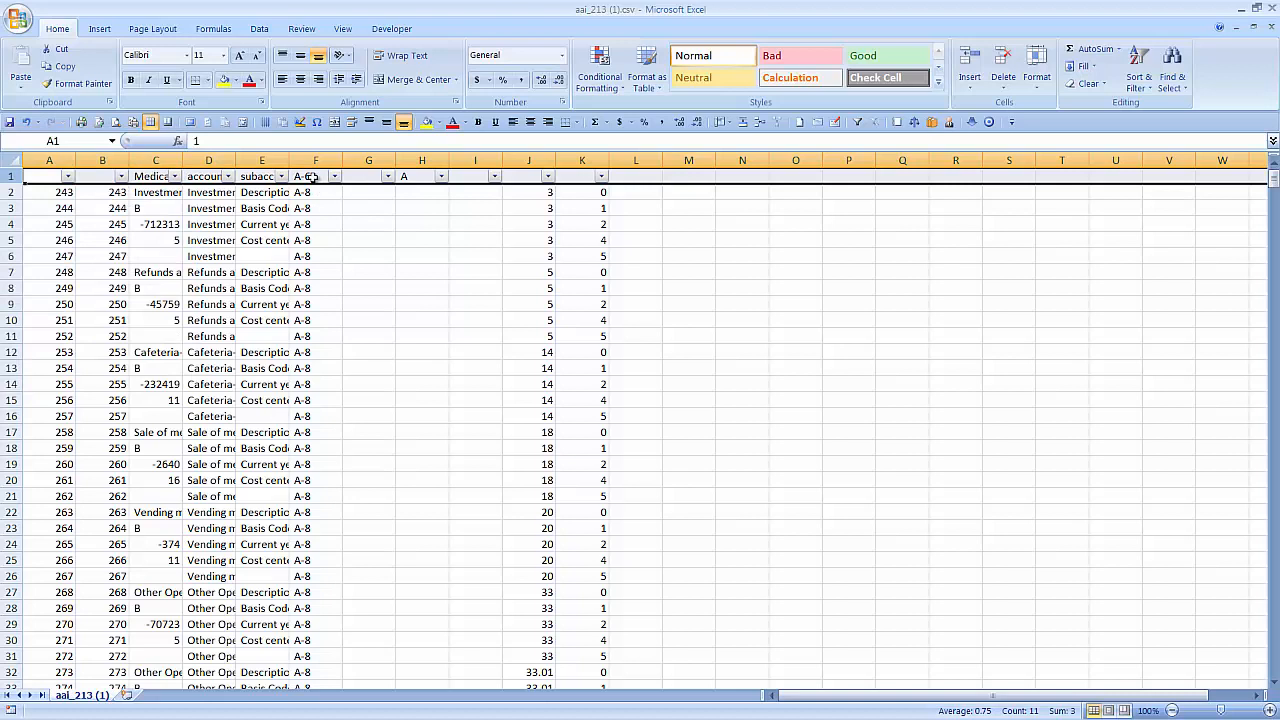
pyautogui.rightClick(19, 178)
pyautogui.click(60, 279)
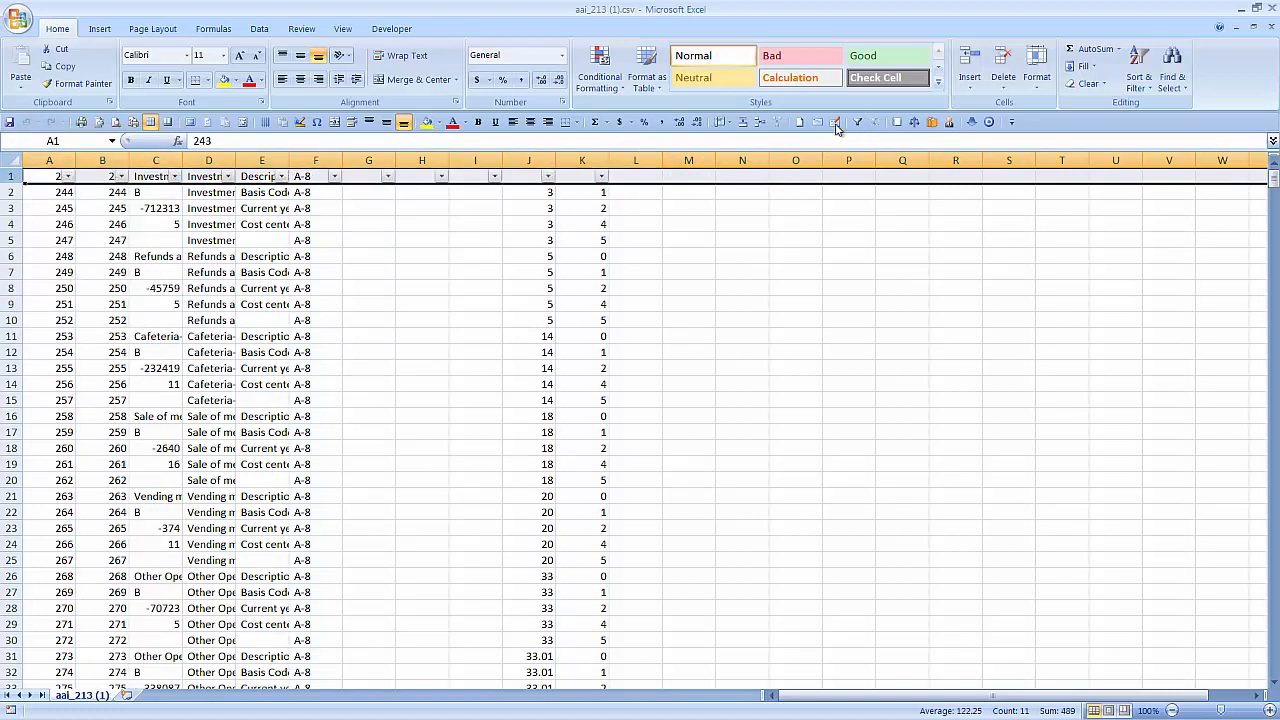
# - Check the filter values of column F and leave the filter unchanged
pyautogui.click(335, 176)
pyautogui.click(310, 423)
pyautogui.click(240, 272)
# - Save the file in the Downloads folder as aai_213 (A-8).csv in comma-delimited CSV format
pyautogui.click(20, 22)
pyautogui.click(55, 162)
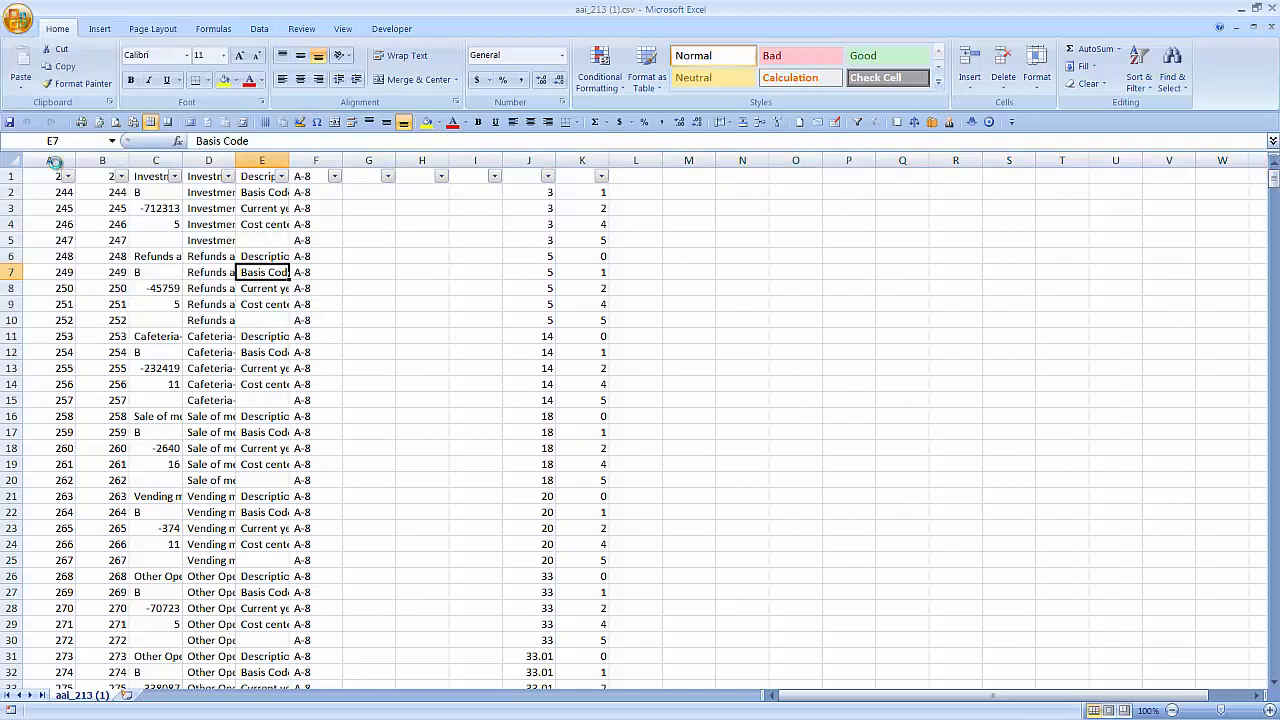
pyautogui.click(156, 425)
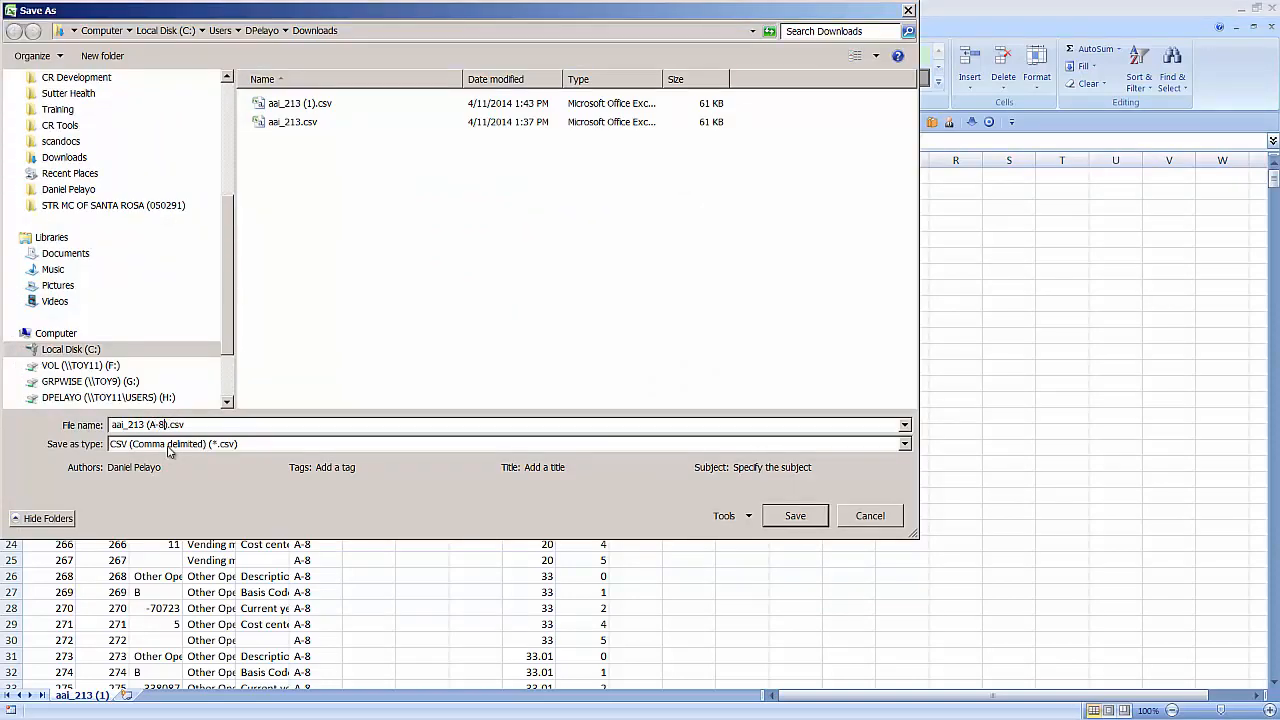
pyautogui.click(794, 516)
pyautogui.click(247, 419)
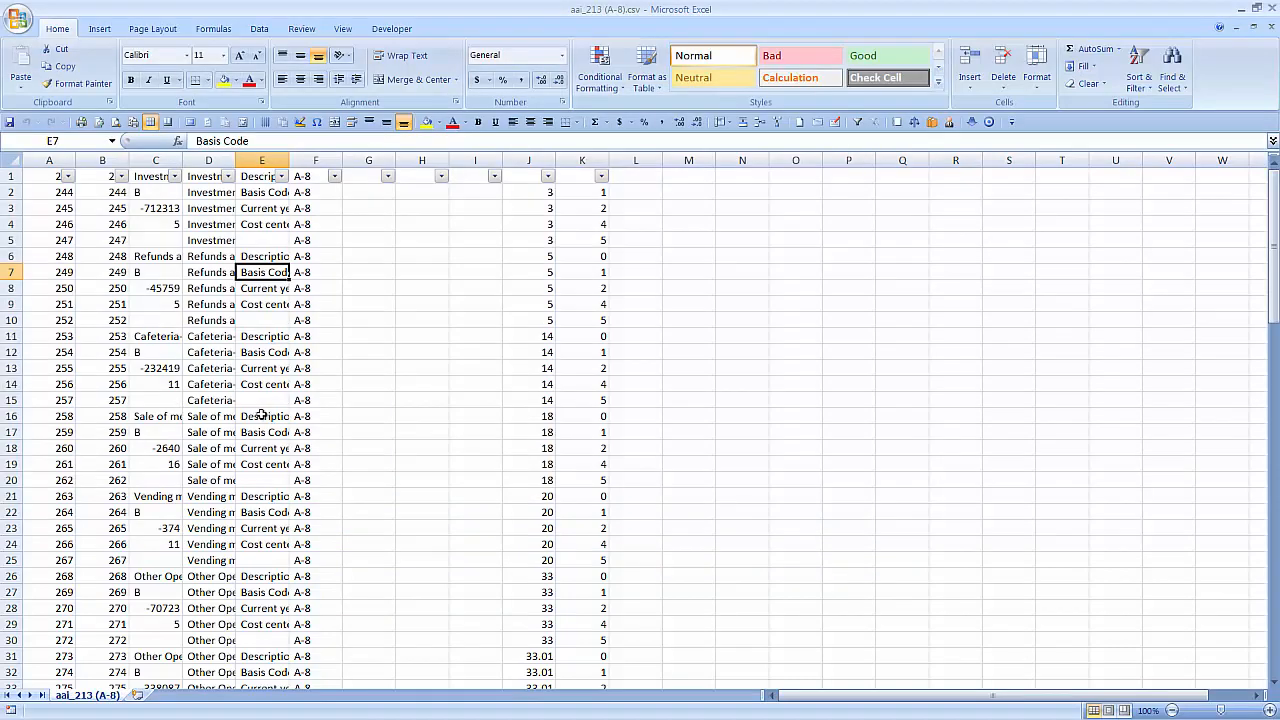
# - Close the aai_213 (A-8).csv workbook and save its changes in CSV format
pyautogui.click(1268, 27)
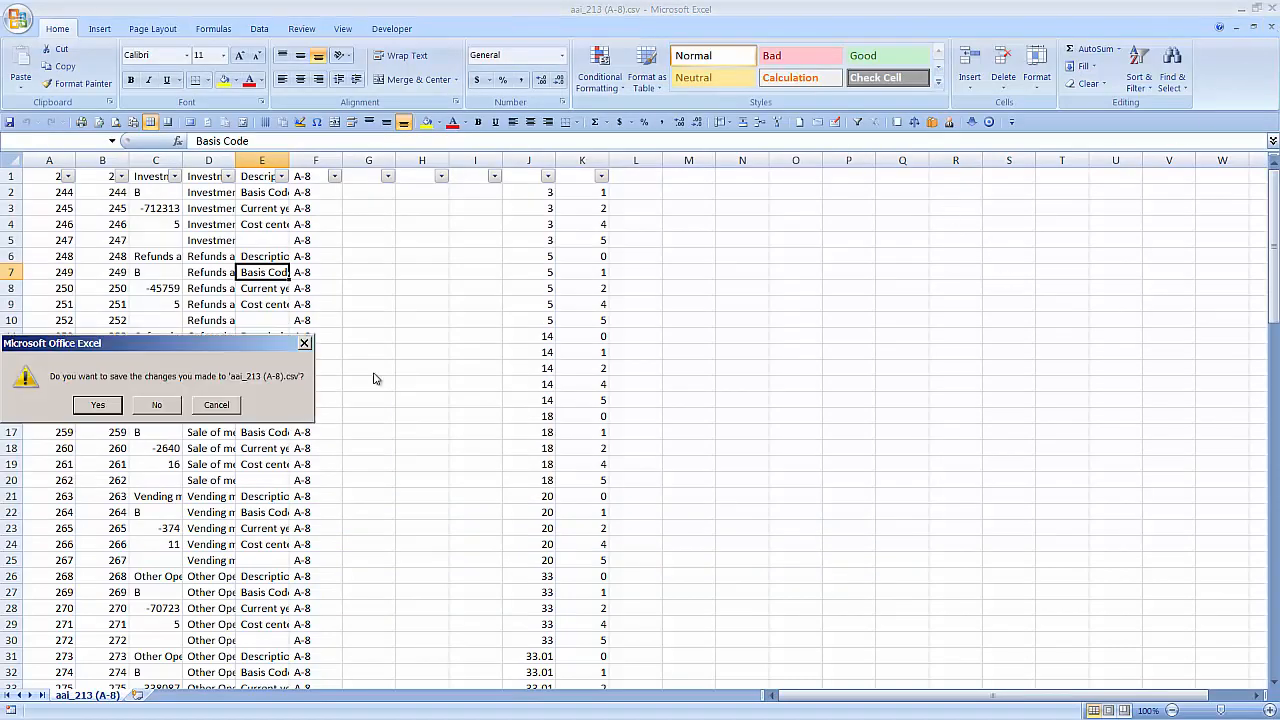
pyautogui.click(108, 406)
pyautogui.click(247, 420)
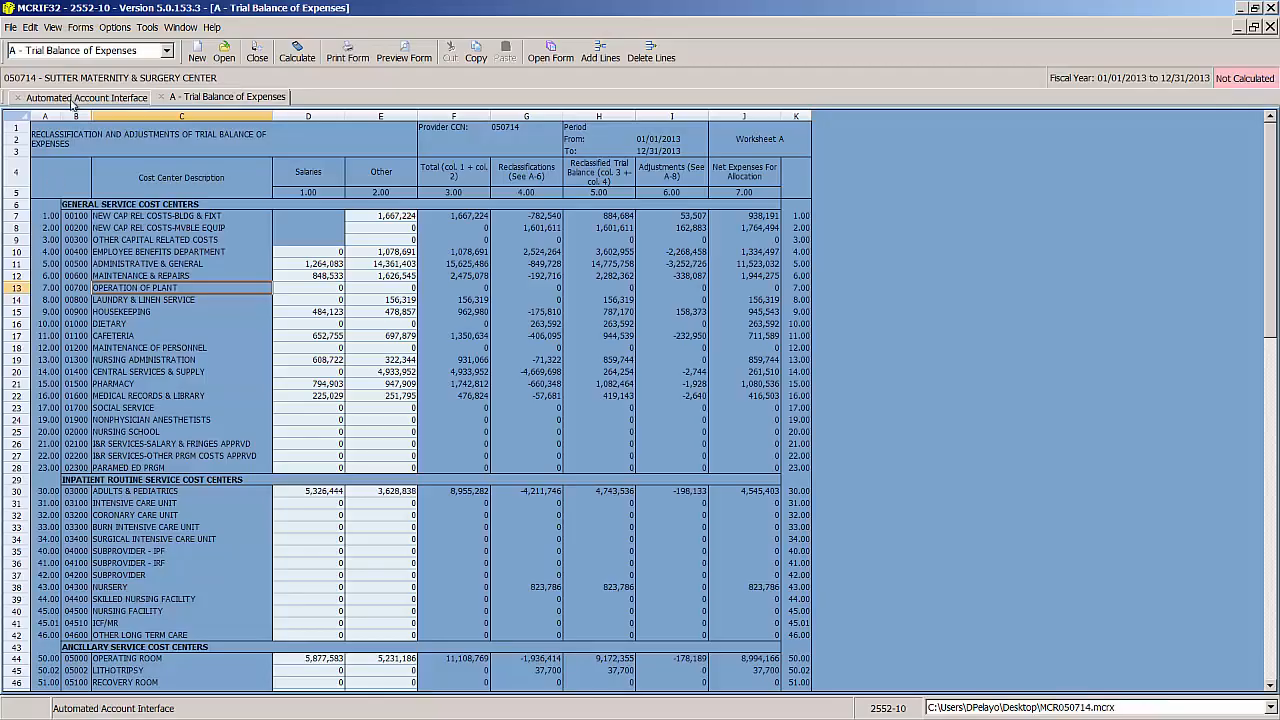
# - In MCRIF32's Automated Account Interface, start importing aai_213 (A-8).csv with the Untitled data format
pyautogui.click(74, 98)
pyautogui.click(200, 126)
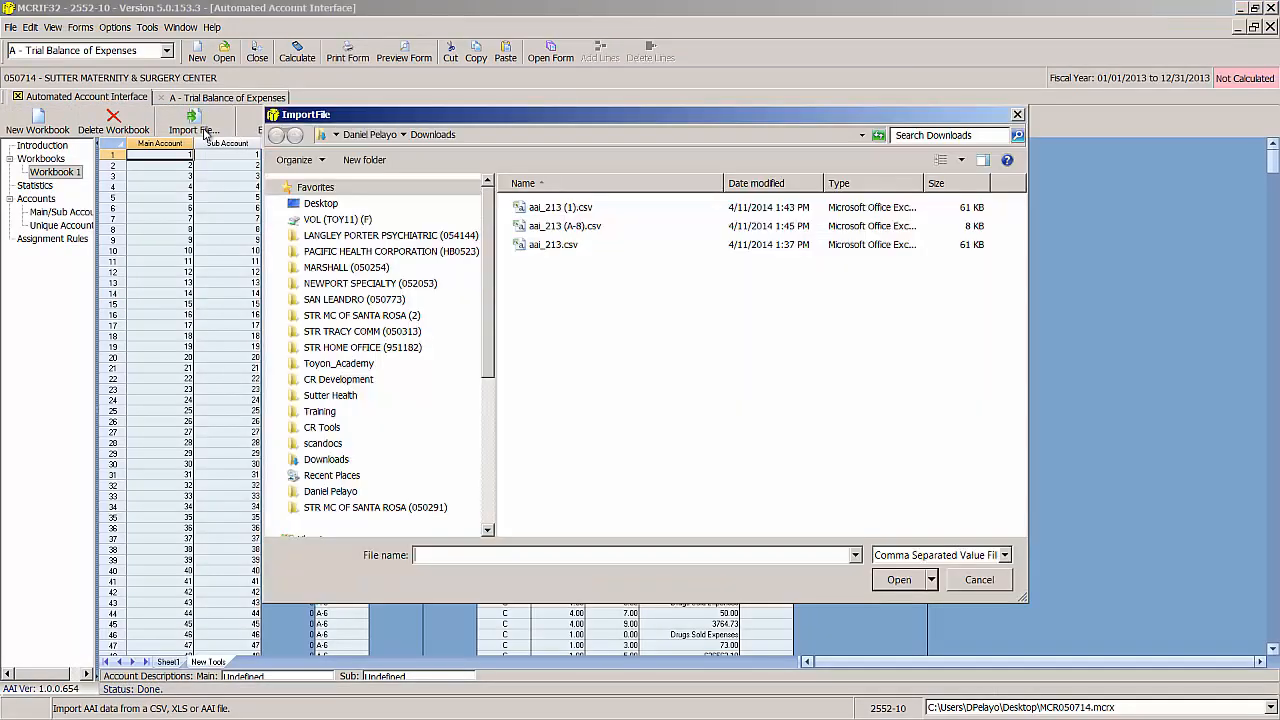
pyautogui.click(575, 228)
pyautogui.click(900, 584)
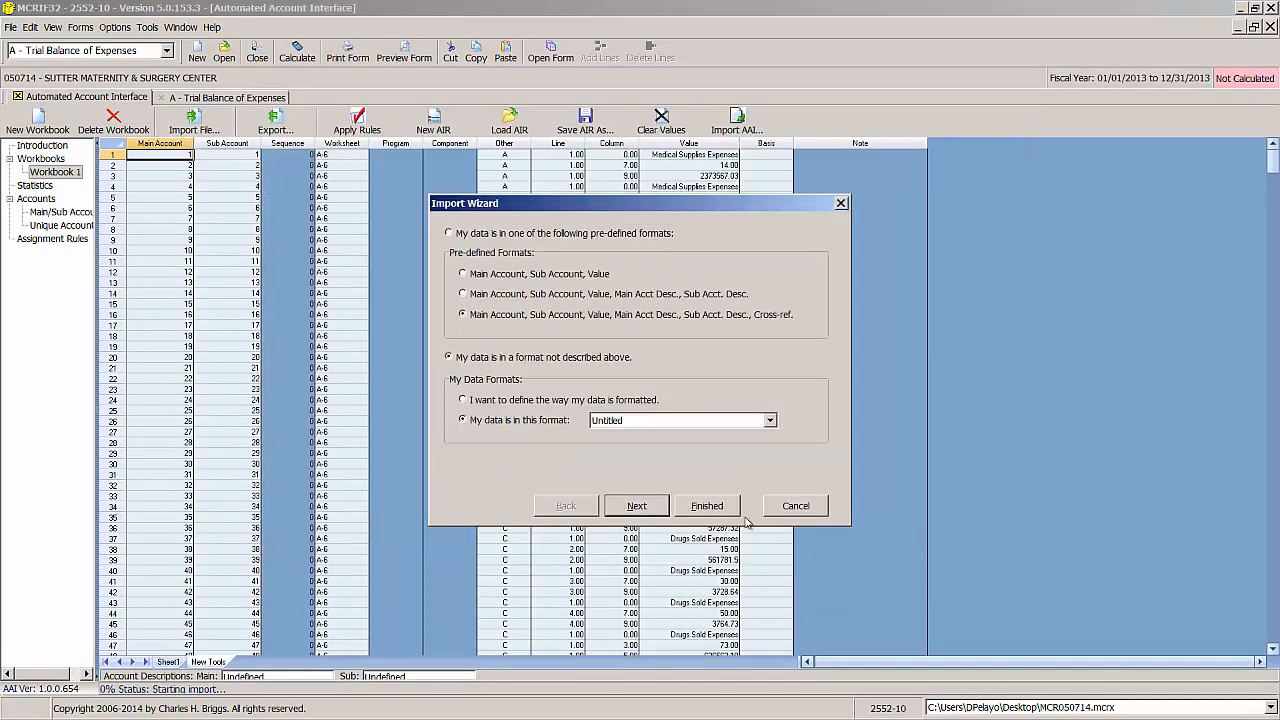
pyautogui.click(638, 508)
pyautogui.click(642, 509)
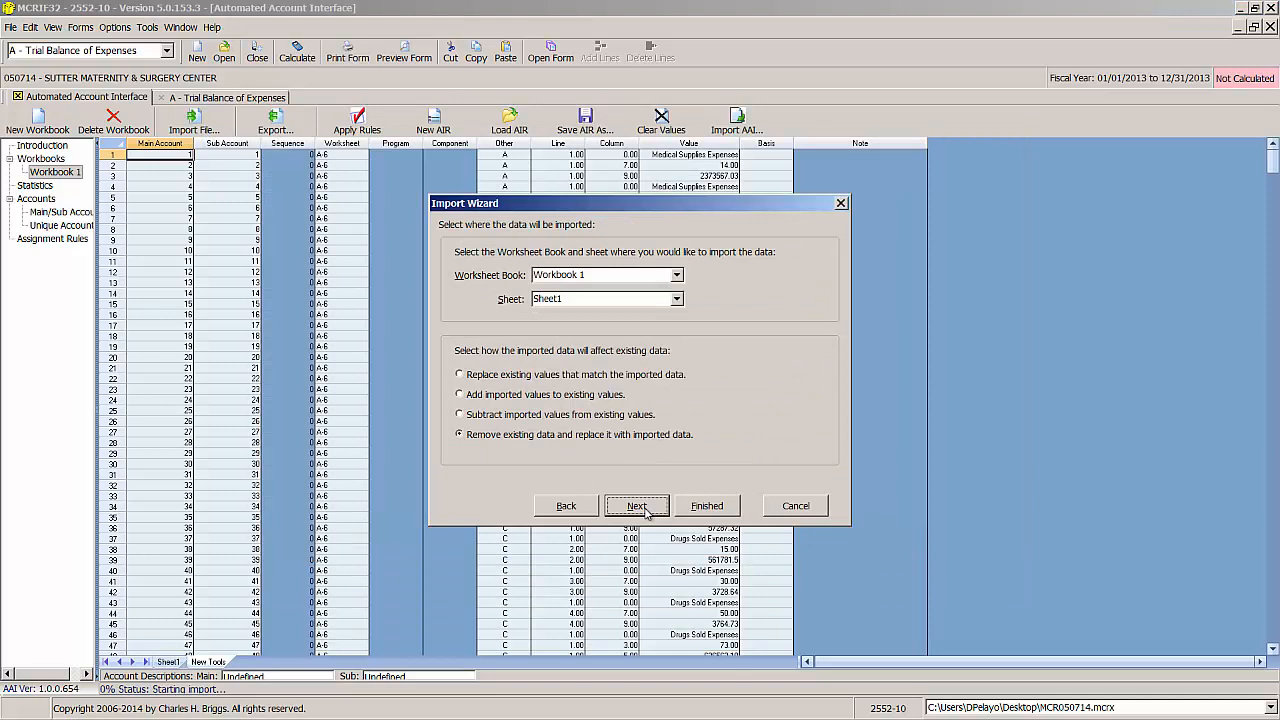
# - Import the data into a sheet named A-8 in Workbook 1, replacing existing data, without printing
pyautogui.click(568, 302)
pyautogui.write('A')
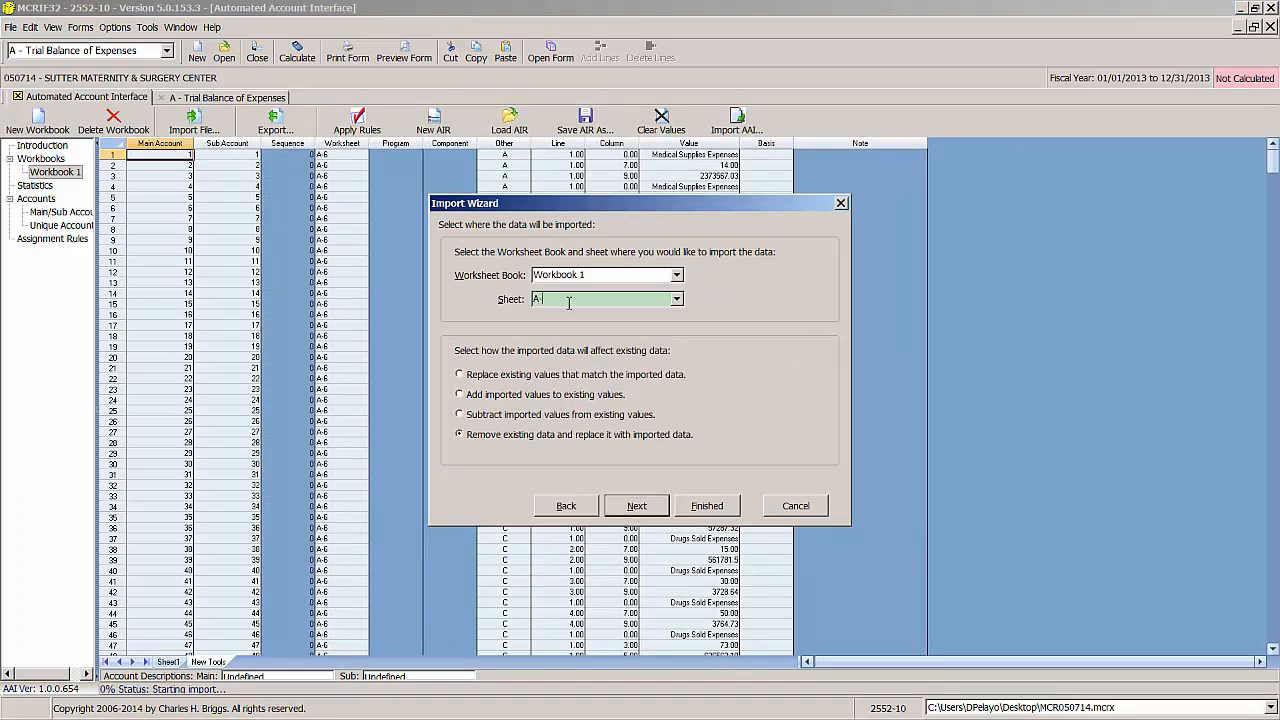
pyautogui.write('-8')
pyautogui.click(650, 508)
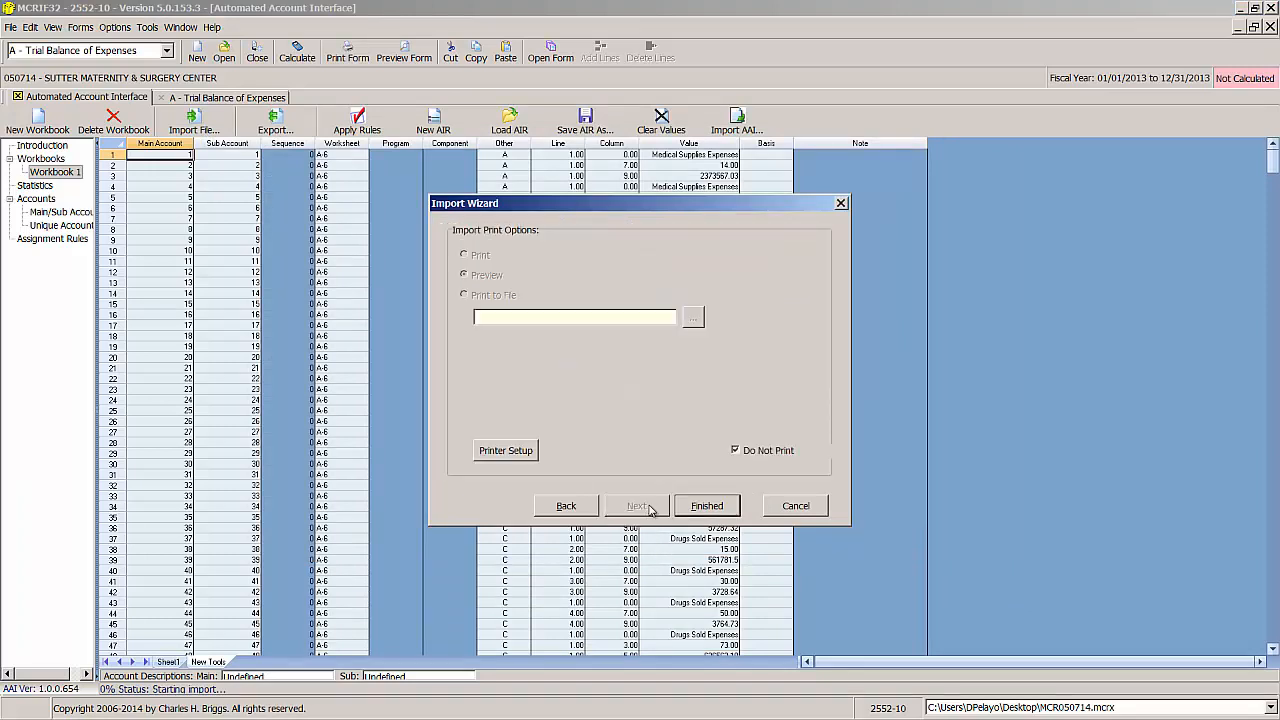
pyautogui.click(716, 507)
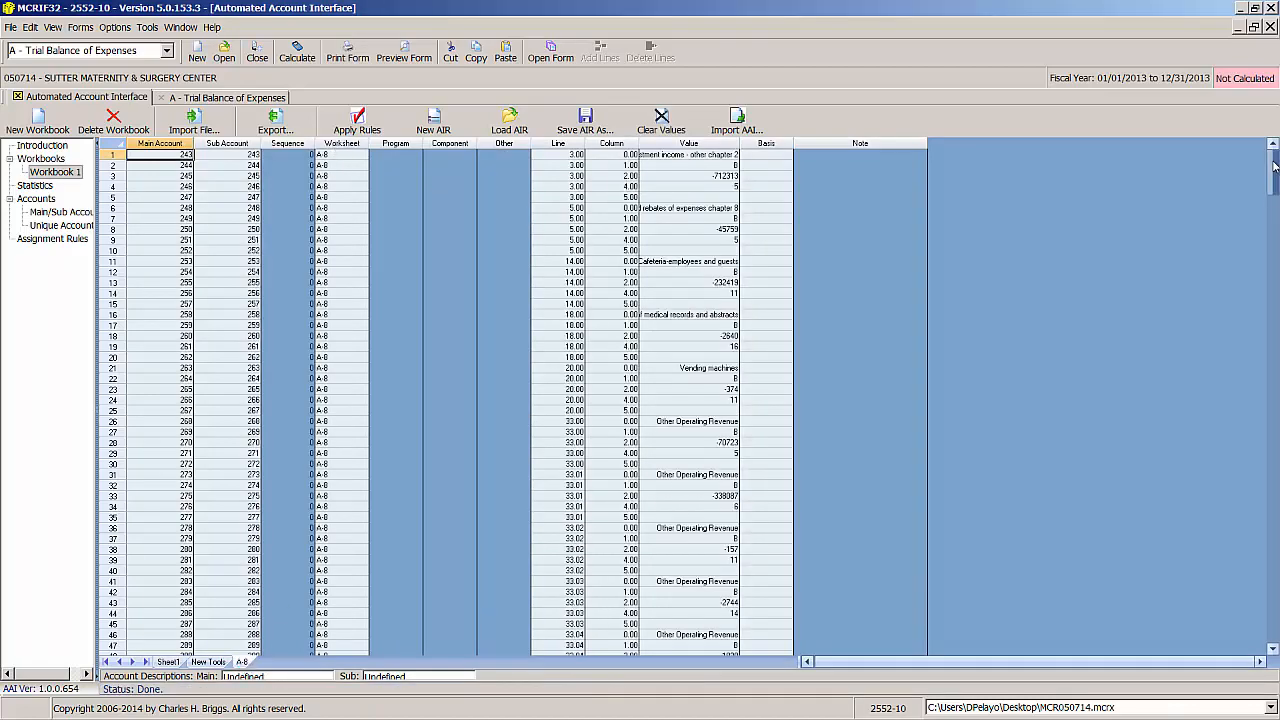
# - Review the imported A-8 rows down to the last record and open the export to the cost report
pyautogui.moveTo(1273, 164); pyautogui.dragTo(1273, 240)
pyautogui.click(276, 126)
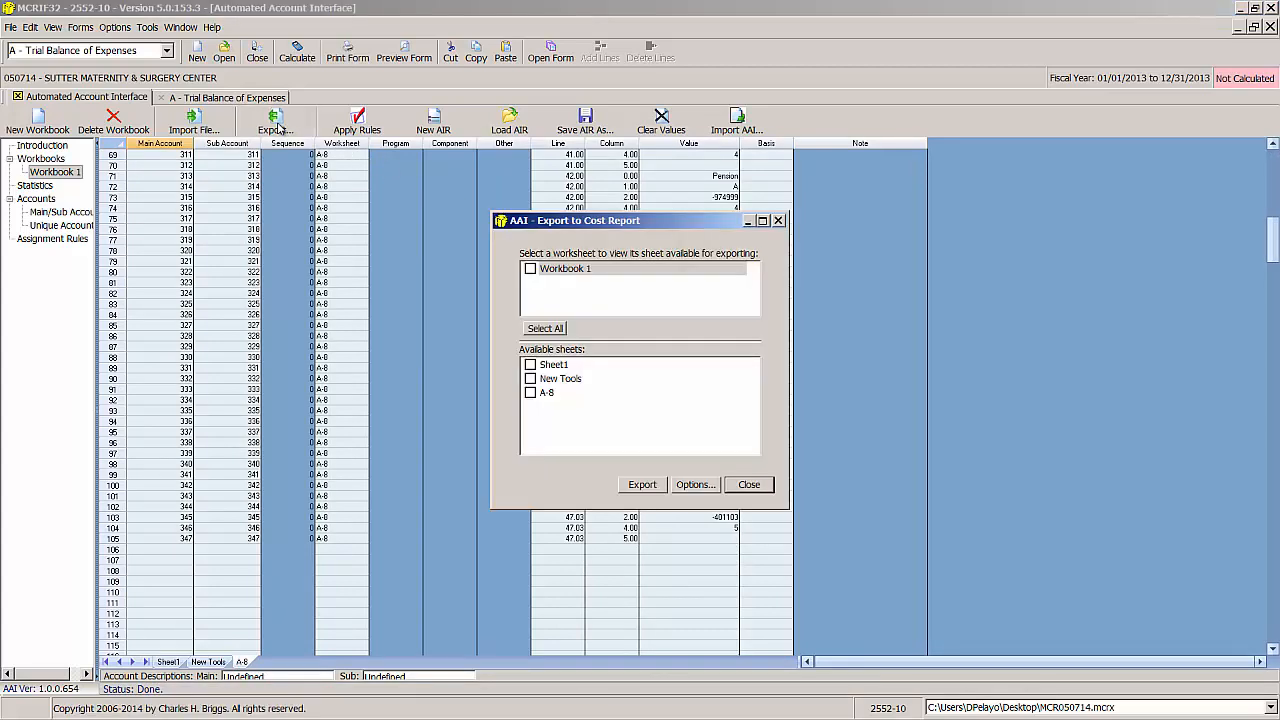